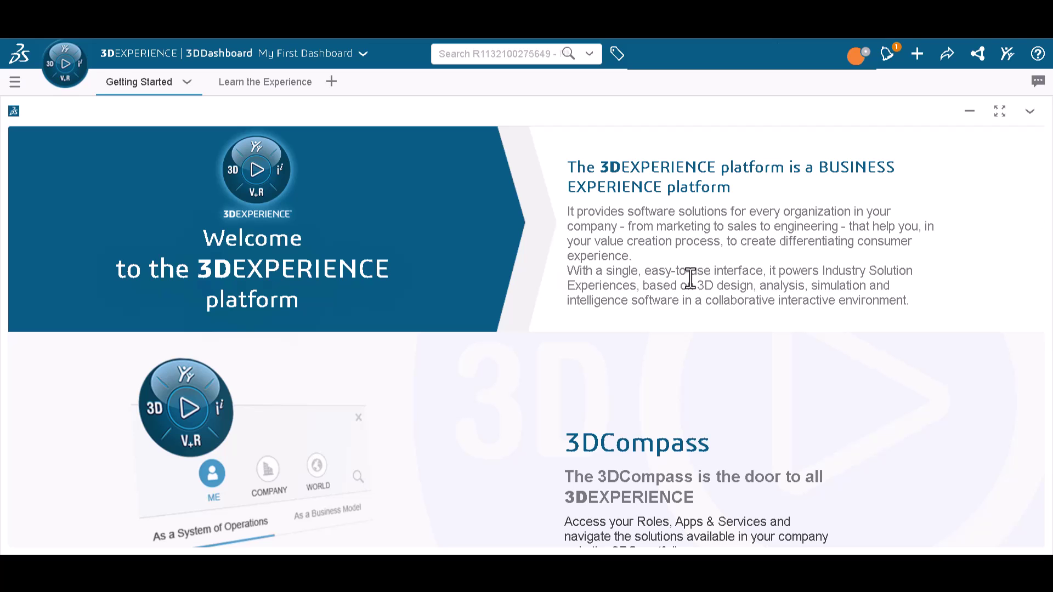
Step: Navigate the 3DCompass to WORLD > 3DEXPERIENCE Works > SIMULATION > STRUCTURE > Structural Designer and show its apps
click(64, 62)
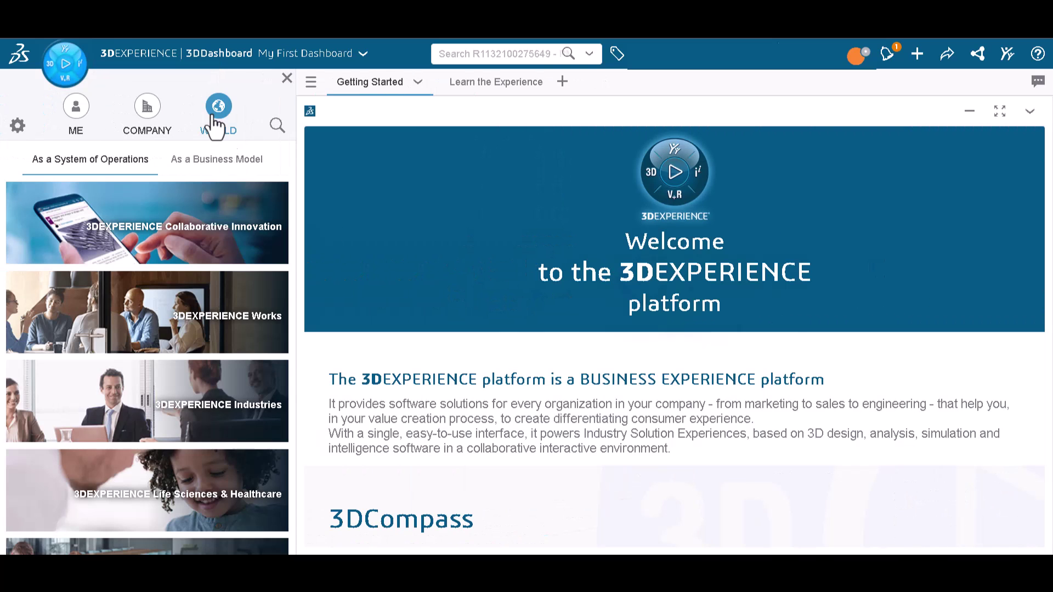
click(222, 317)
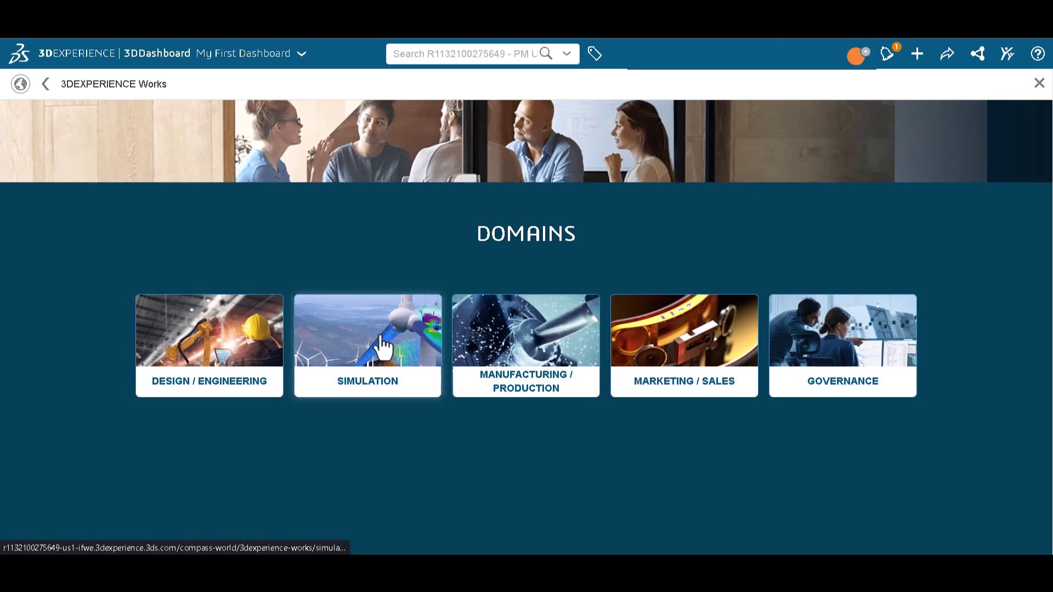
click(382, 346)
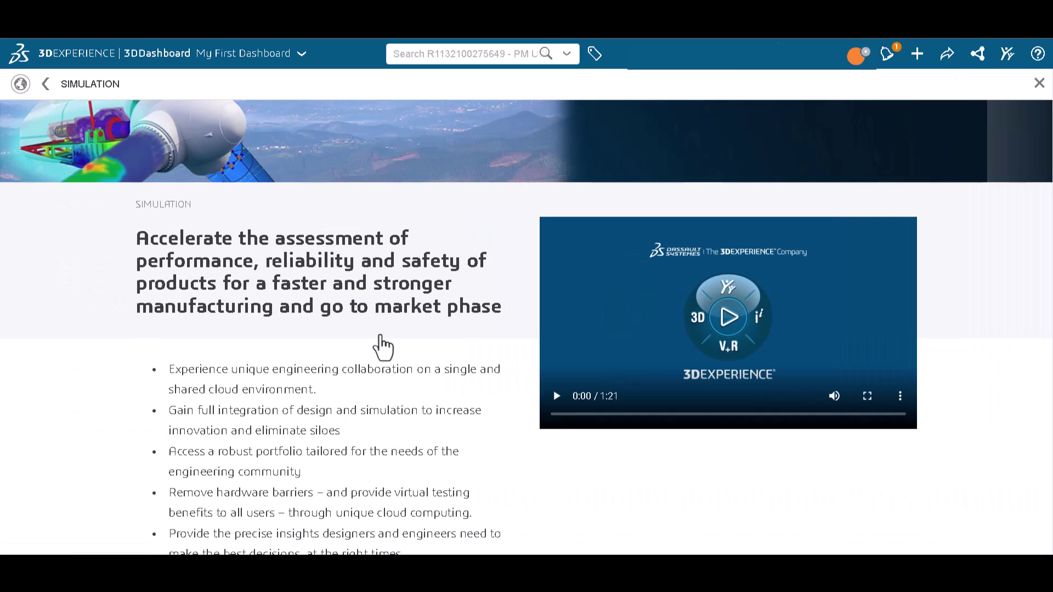
scroll(381, 337, down, 7)
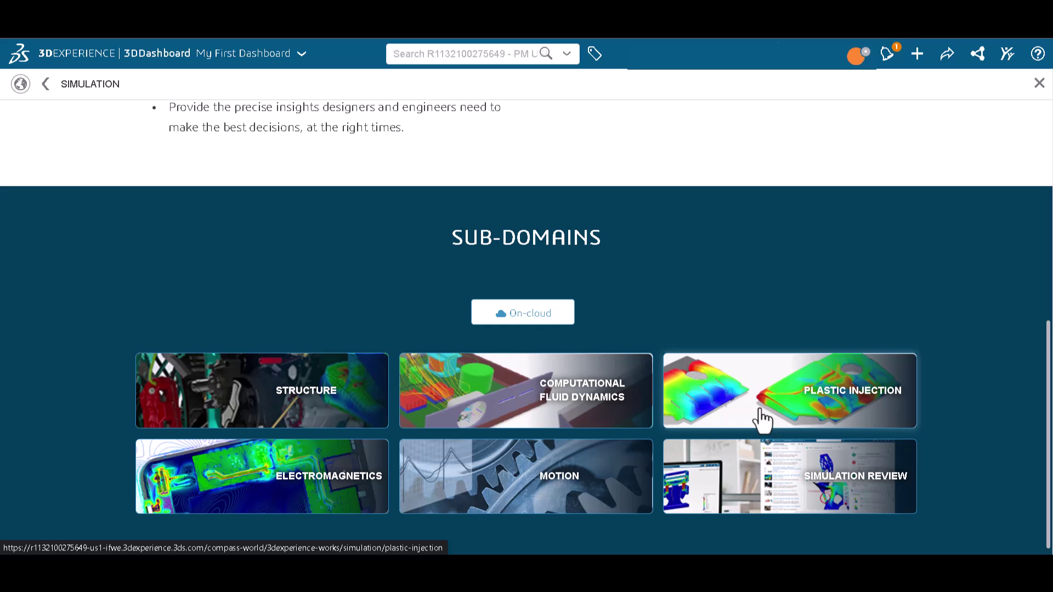
click(321, 411)
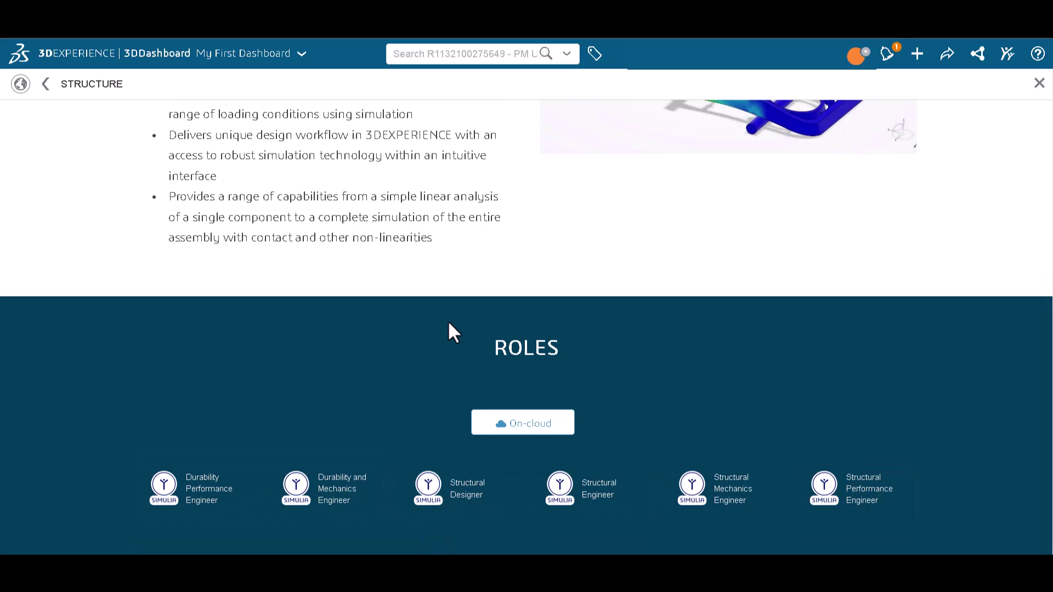
click(429, 485)
scroll(712, 379, down, 10)
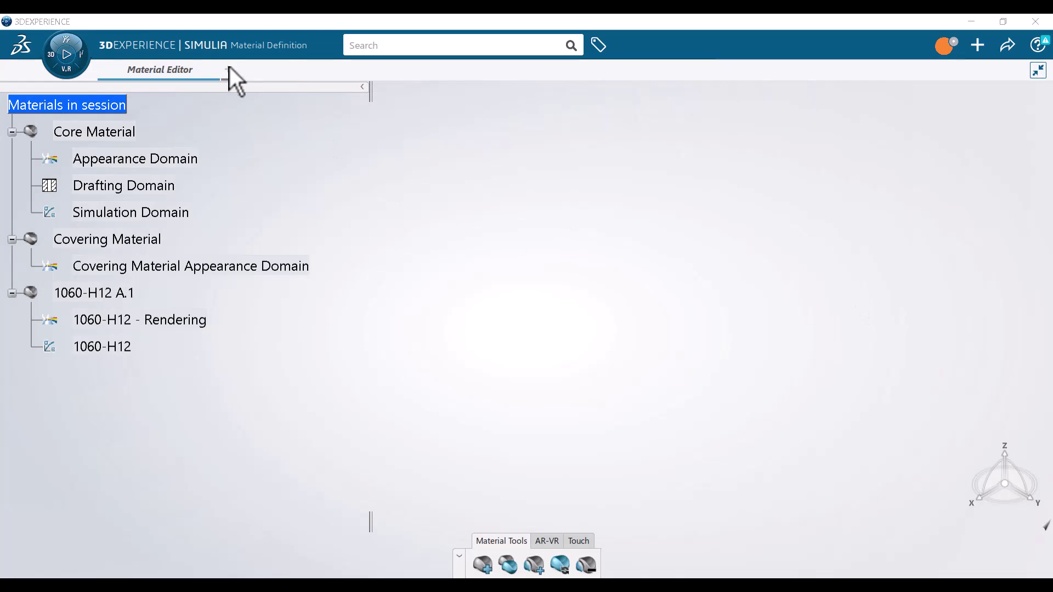
click(68, 39)
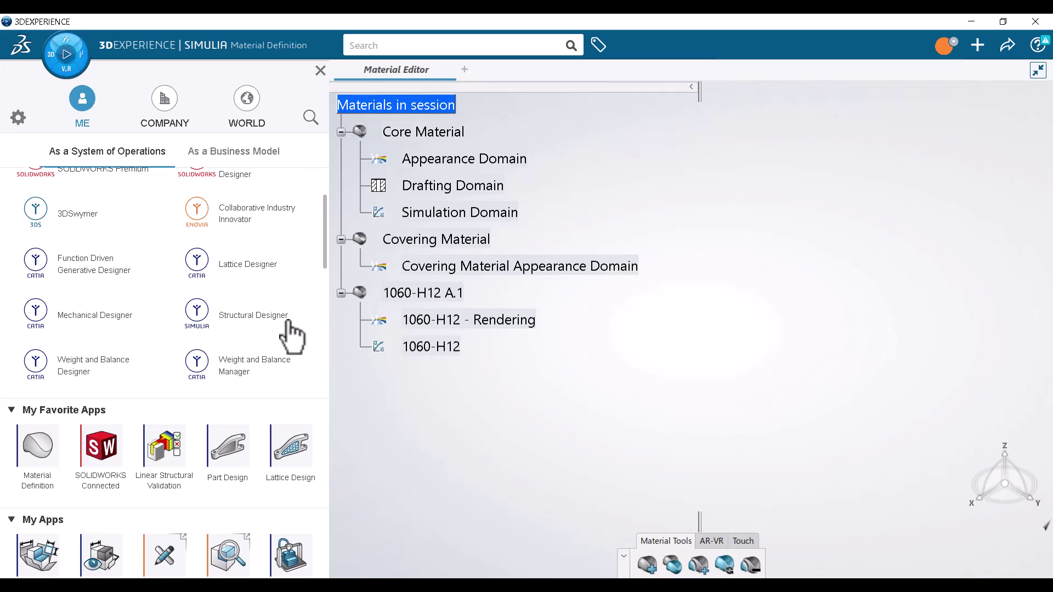
click(202, 316)
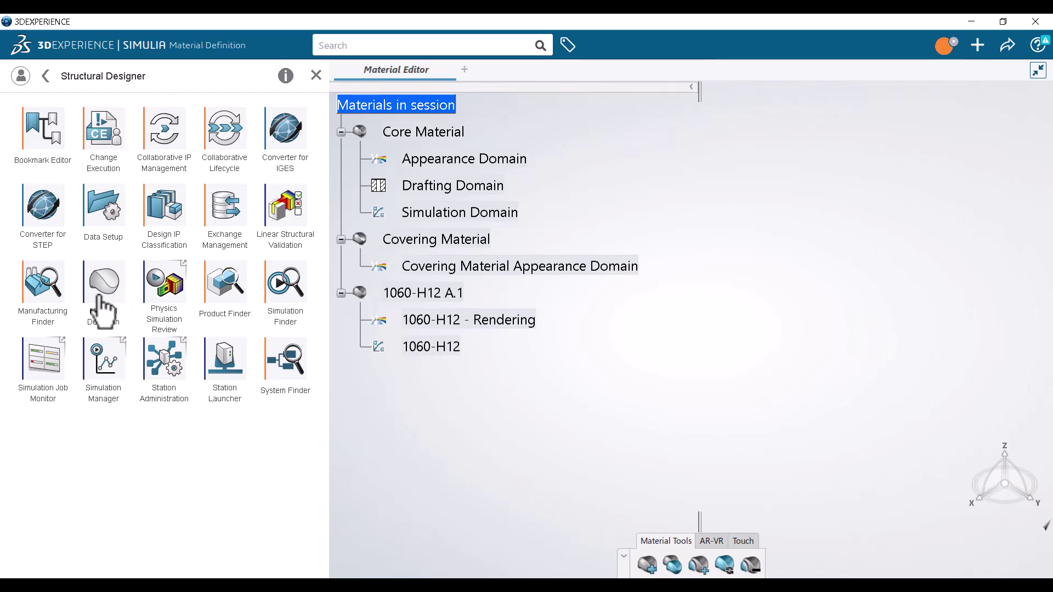
click(46, 77)
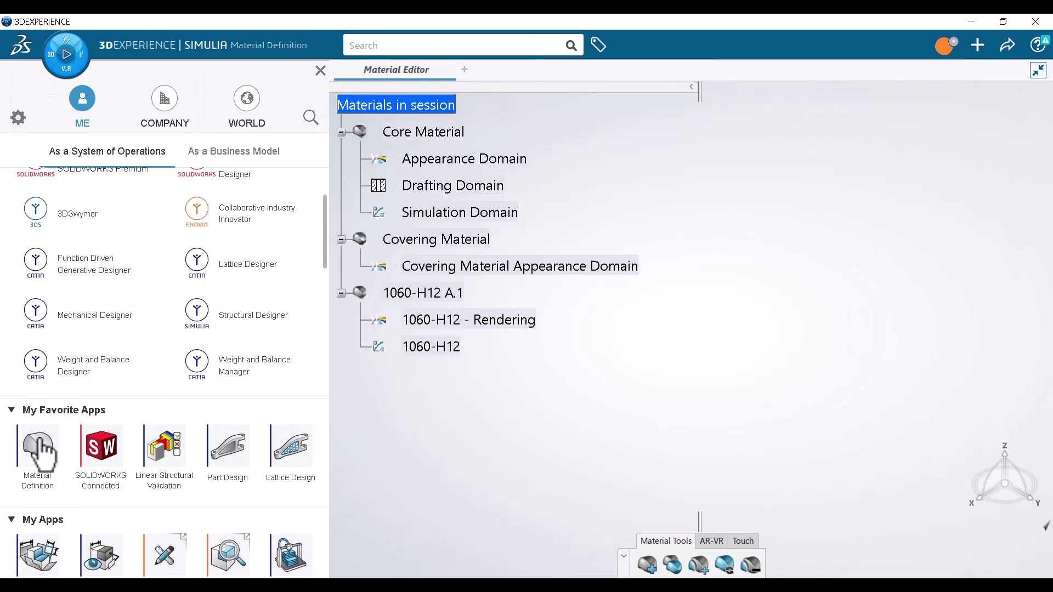
click(320, 70)
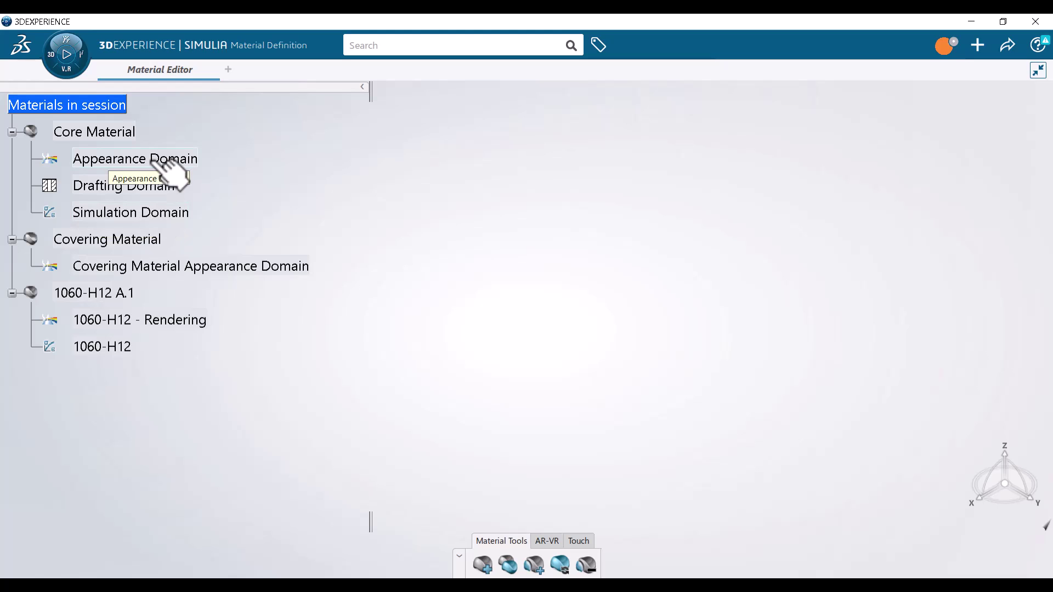
Step: In the Appearance Domain definition, change base colour from yellow to cyan, metallic 0.1253, roughness 0
right_click(150, 159)
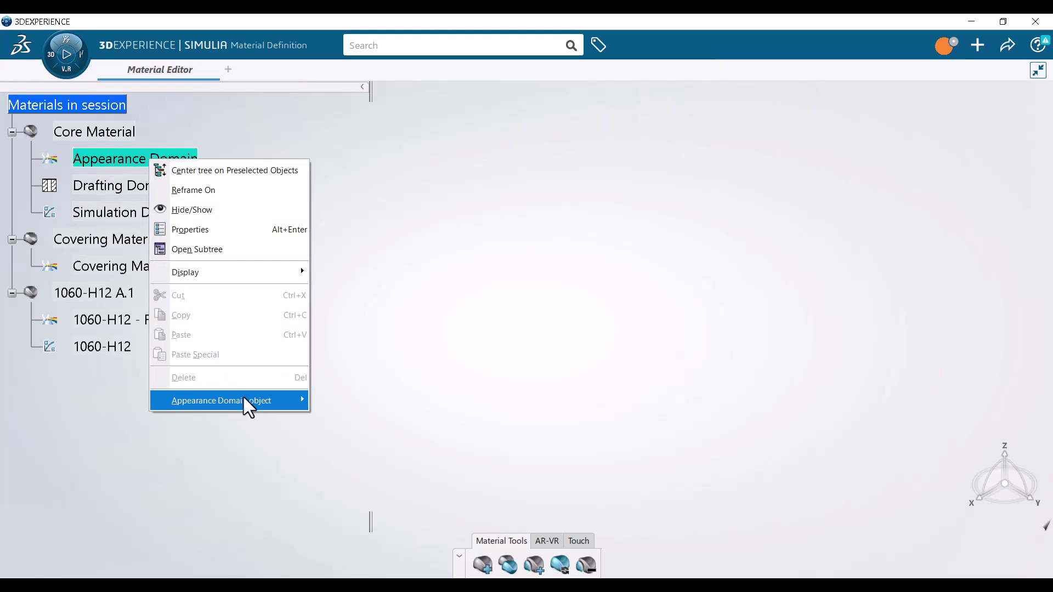
mouse_move(248, 407)
click(346, 401)
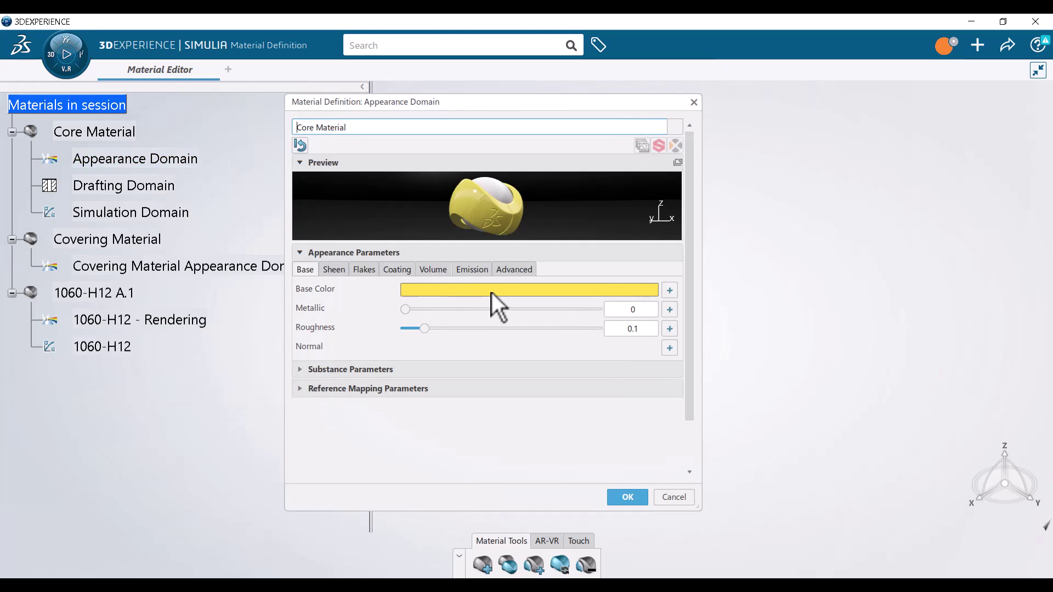
click(491, 293)
click(476, 401)
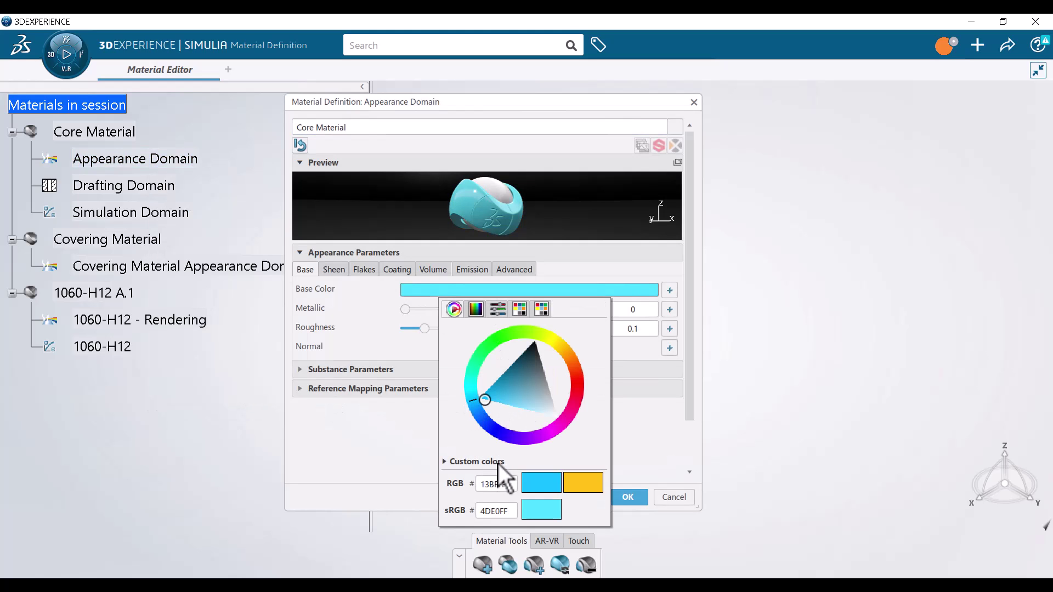
drag(406, 309, 495, 310)
mouse_move(424, 328)
mouse_down()
mouse_move(491, 331)
mouse_move(405, 332)
mouse_up()
drag(496, 310, 425, 310)
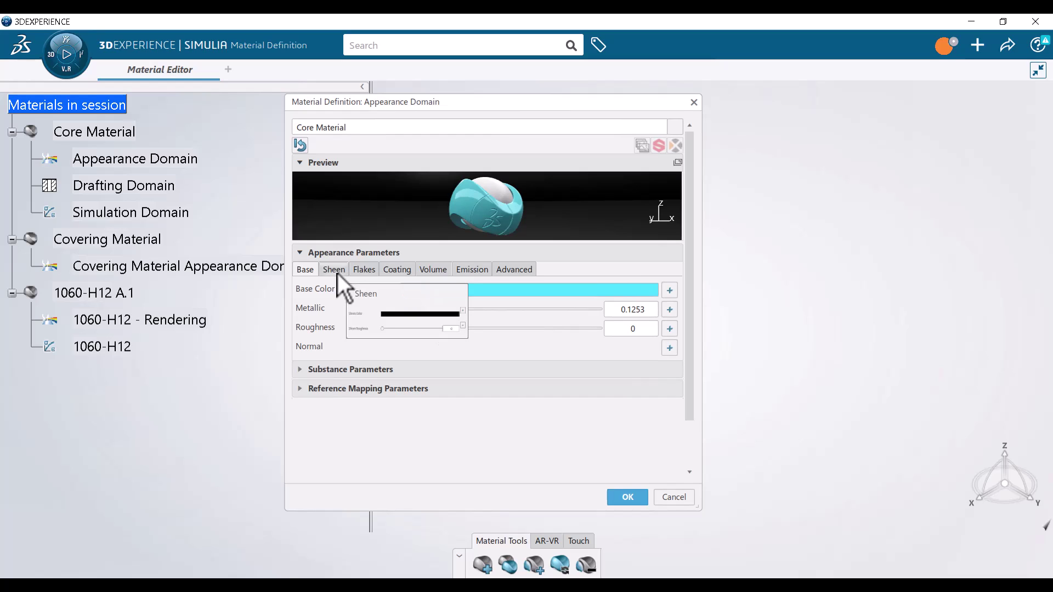
click(627, 496)
right_click(166, 189)
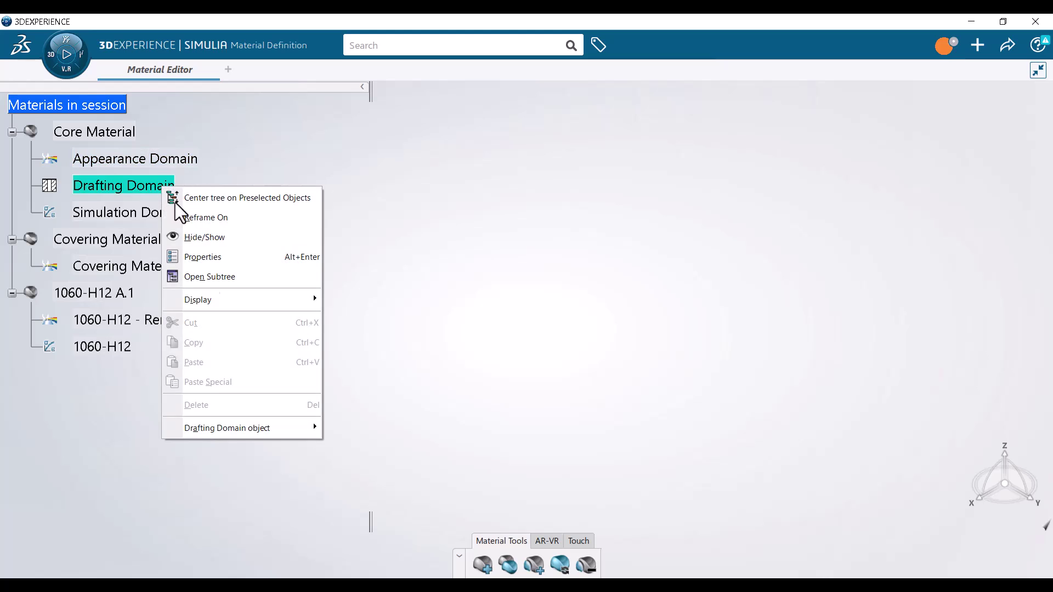
mouse_move(247, 428)
click(355, 428)
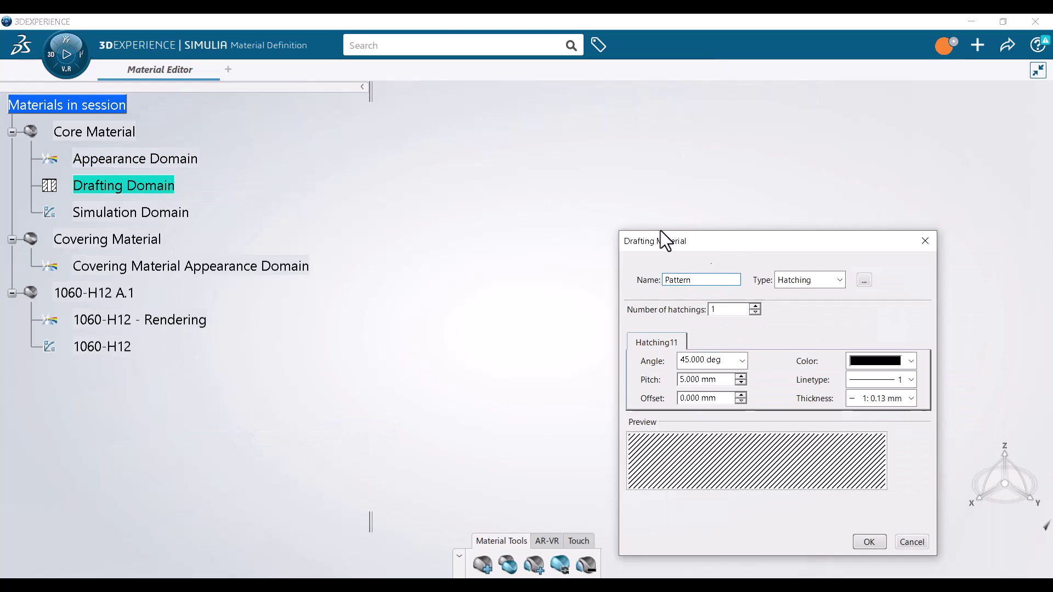
drag(660, 232, 489, 136)
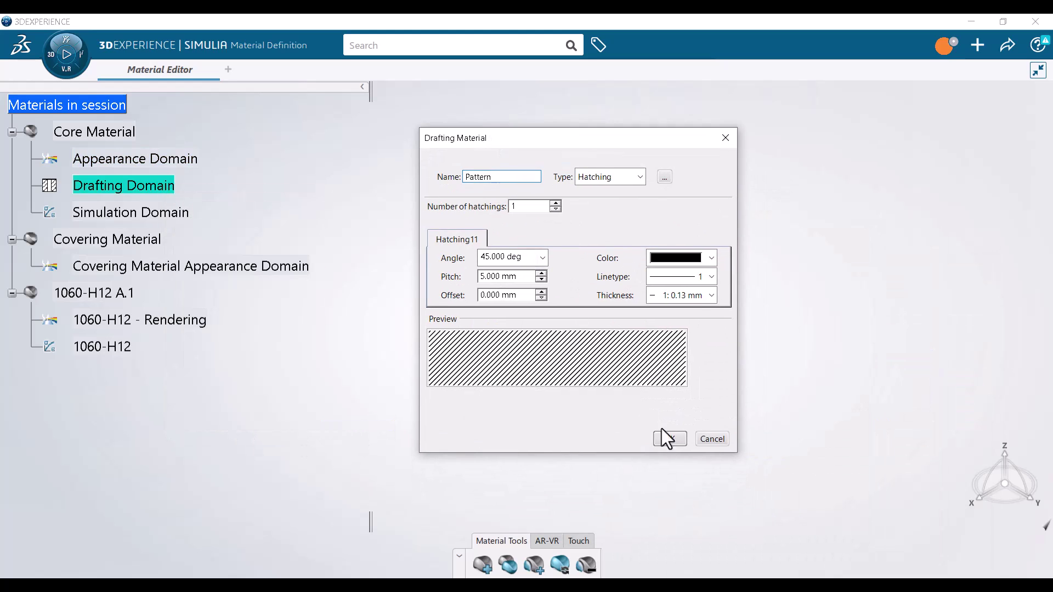
click(715, 442)
right_click(175, 213)
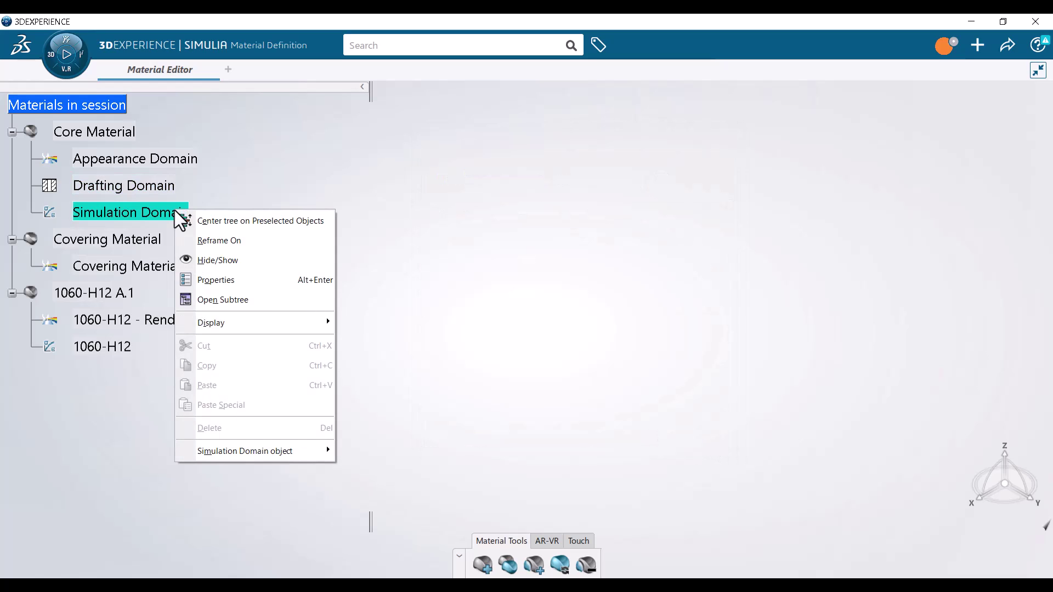
mouse_move(255, 451)
click(379, 455)
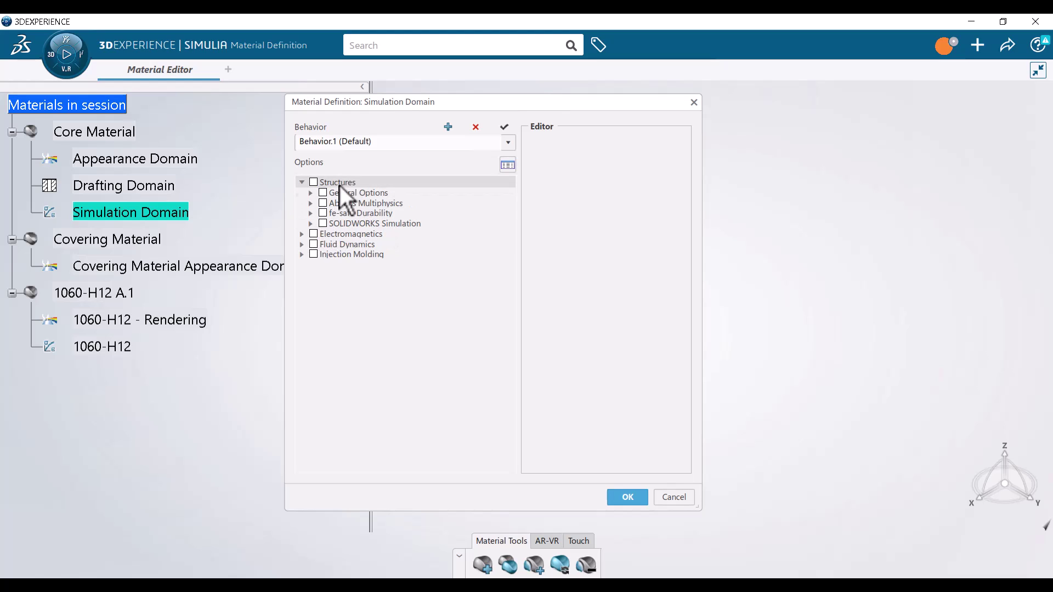
click(311, 223)
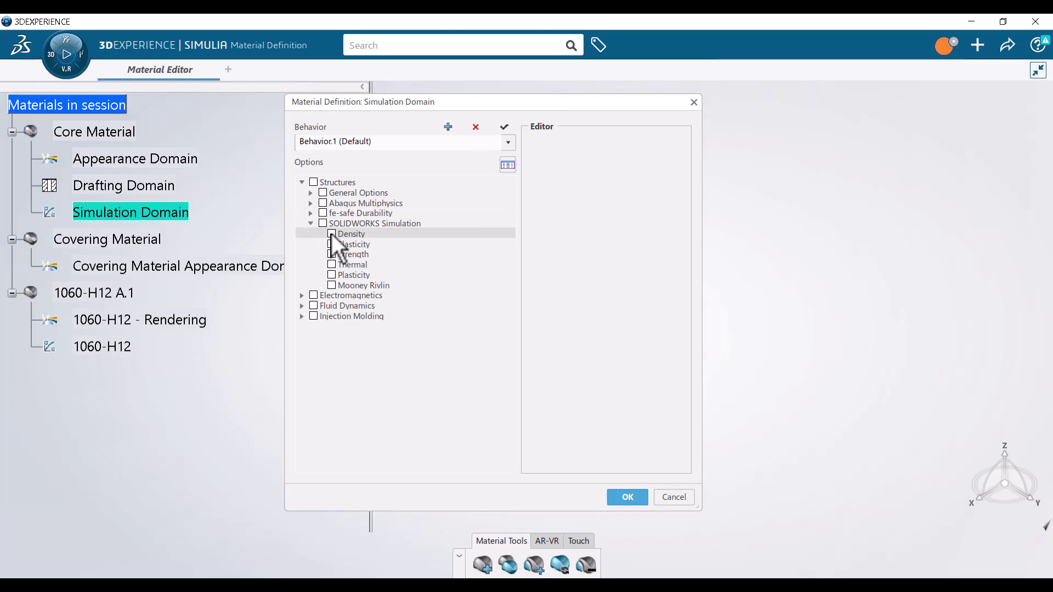
click(331, 234)
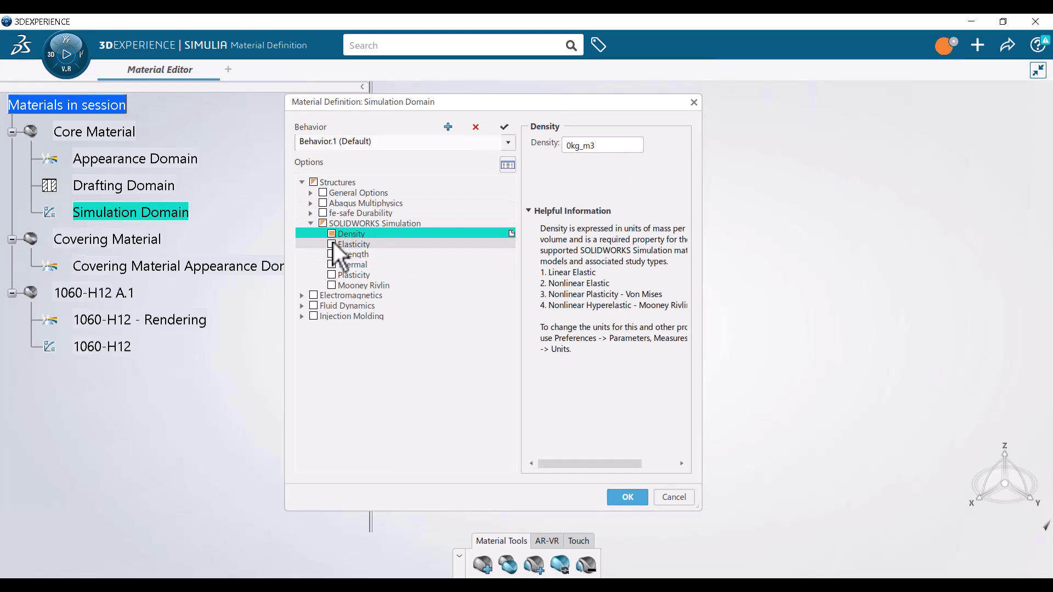
click(331, 244)
click(608, 148)
click(614, 159)
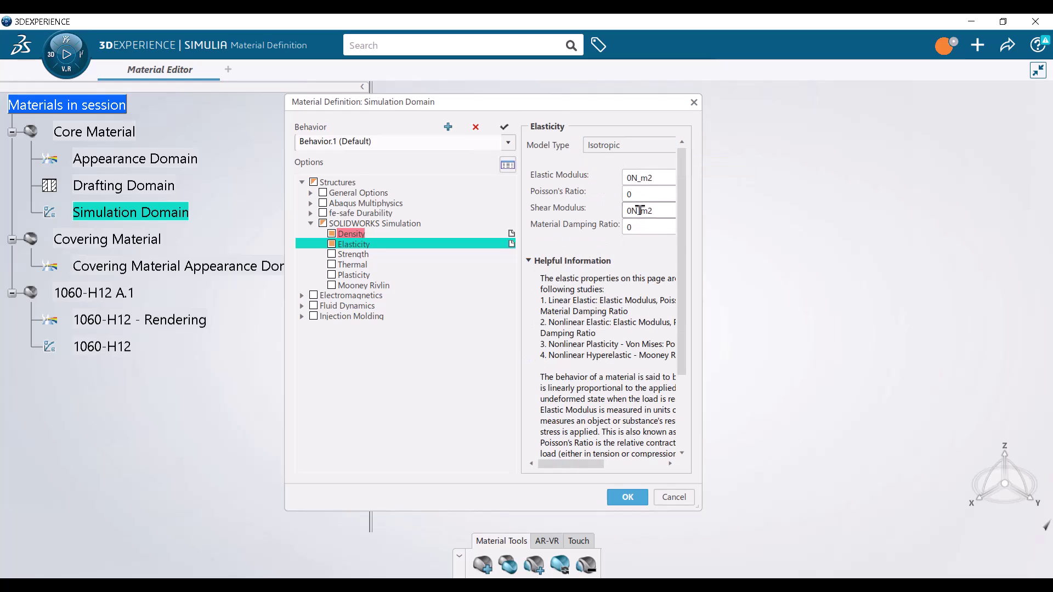
drag(700, 238, 829, 238)
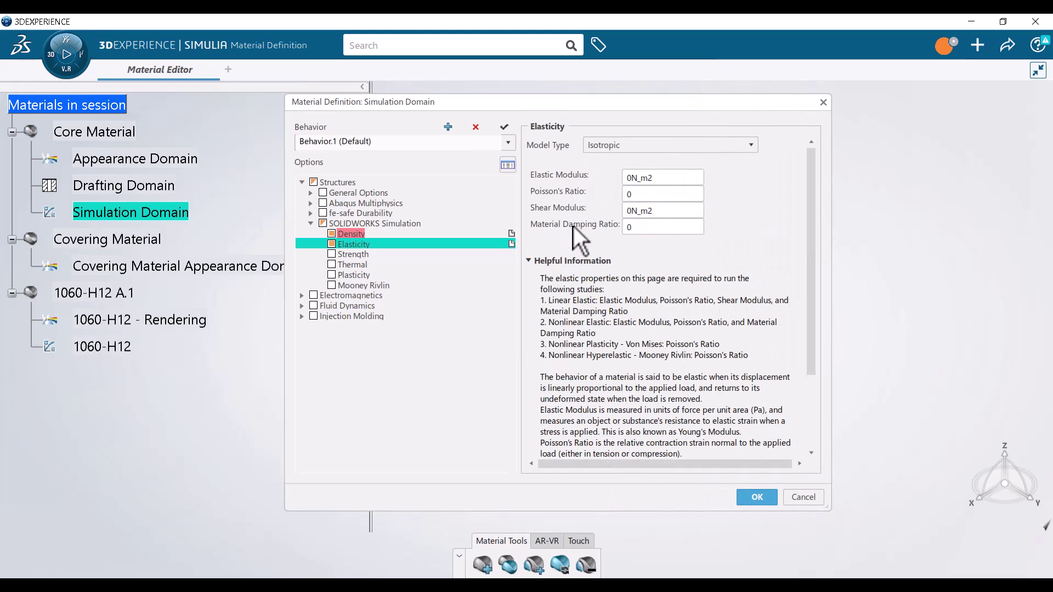
click(650, 175)
click(645, 228)
click(804, 498)
click(144, 241)
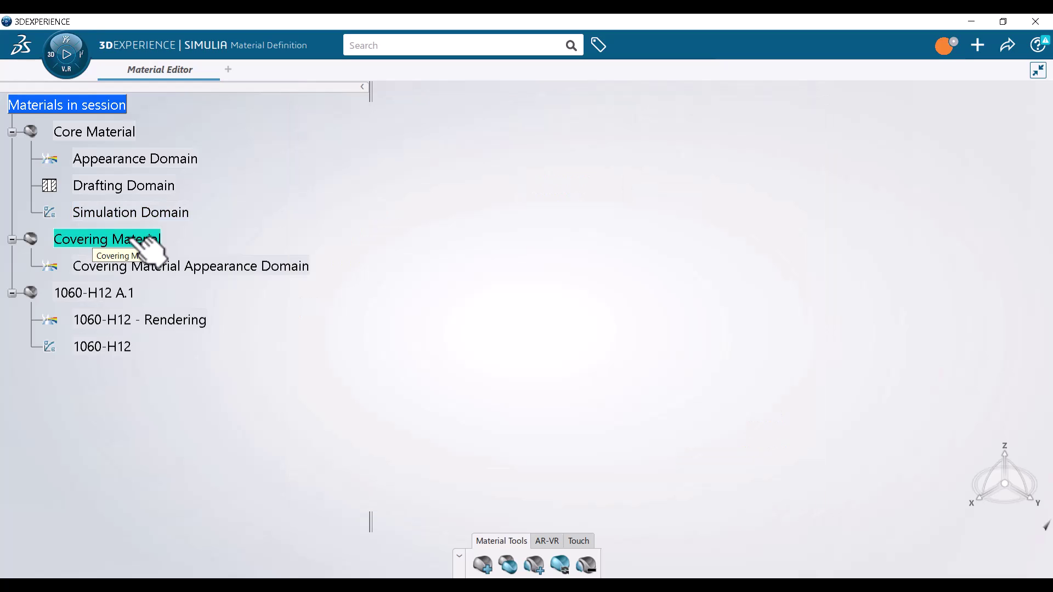
Step: Bring up the About Core and Covering Materials help page and scroll toward Combining Core and Covering Materials
key(F1)
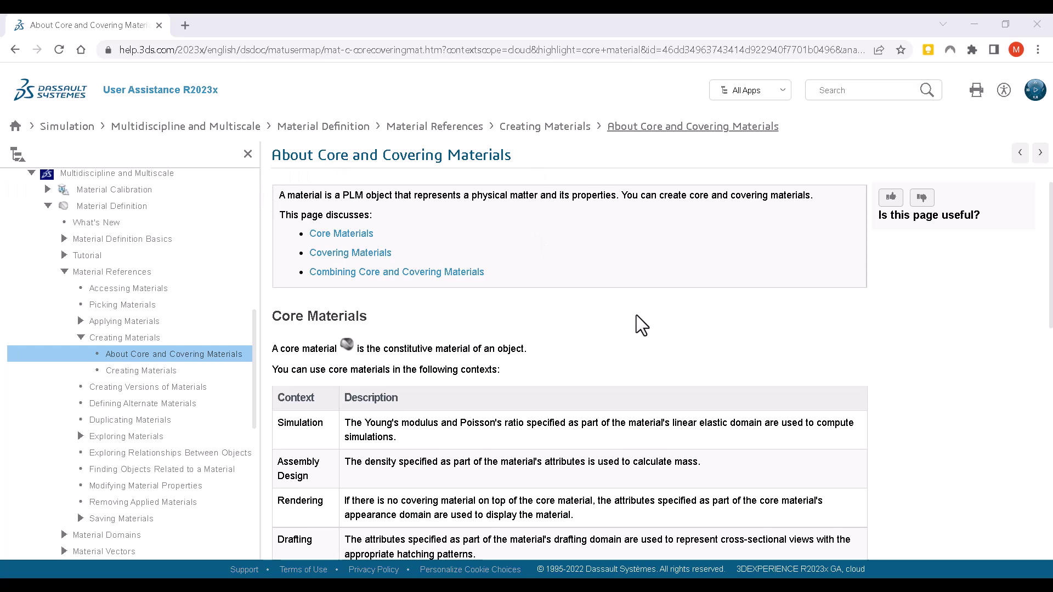
scroll(636, 314, down, 10)
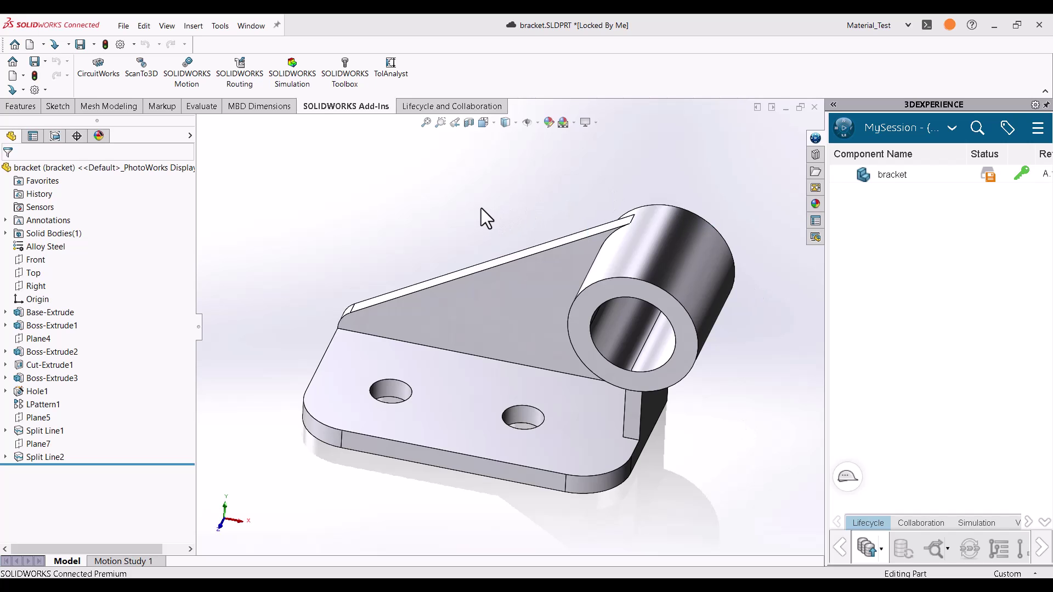
Step: Open the Edit Material dialog for the bracket's Alloy Steel material
middle_drag(452, 211, 458, 199)
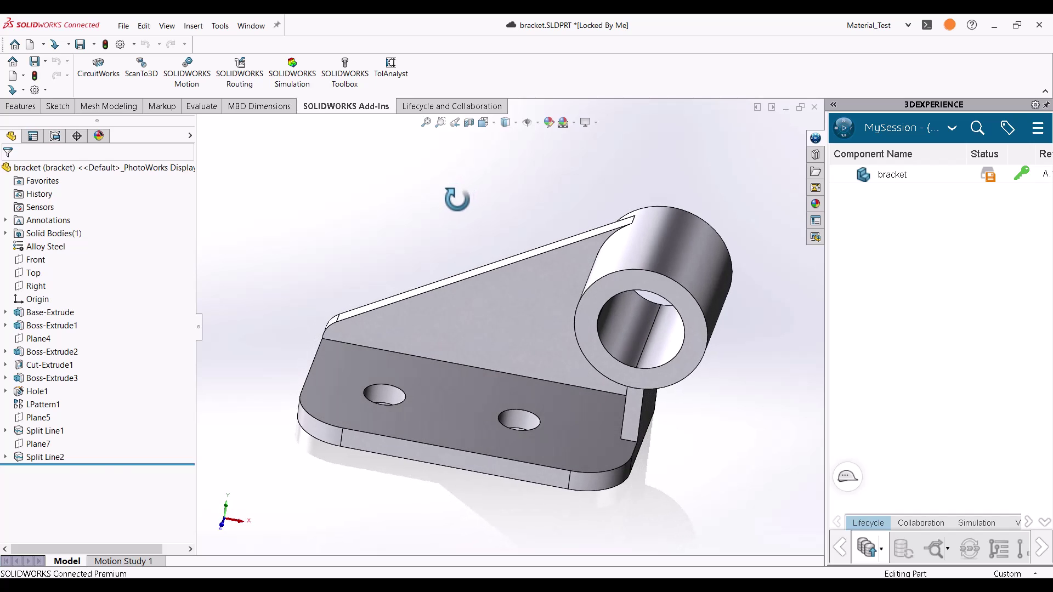
right_click(52, 248)
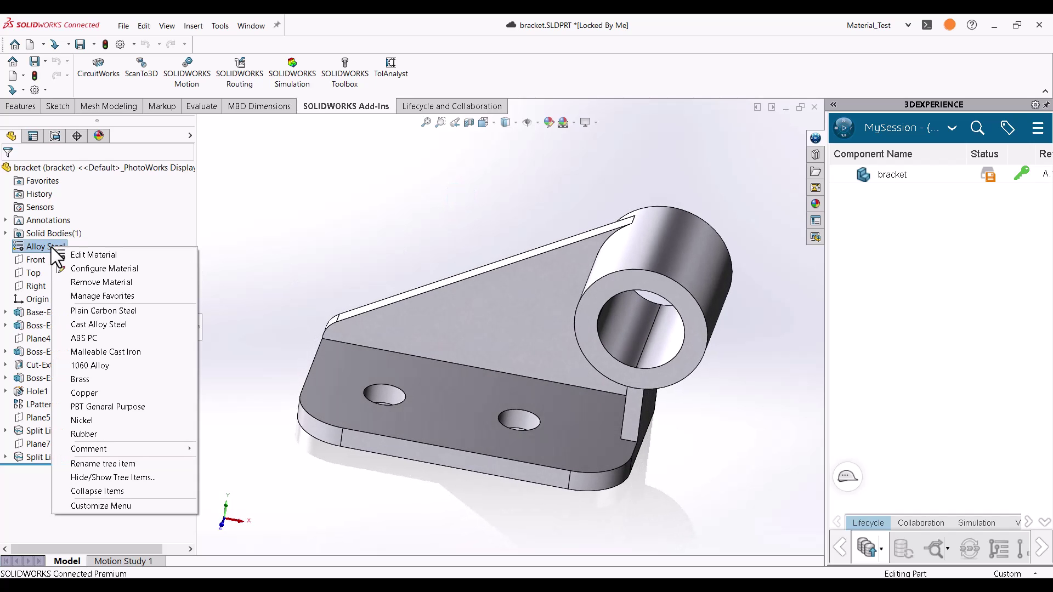
click(98, 256)
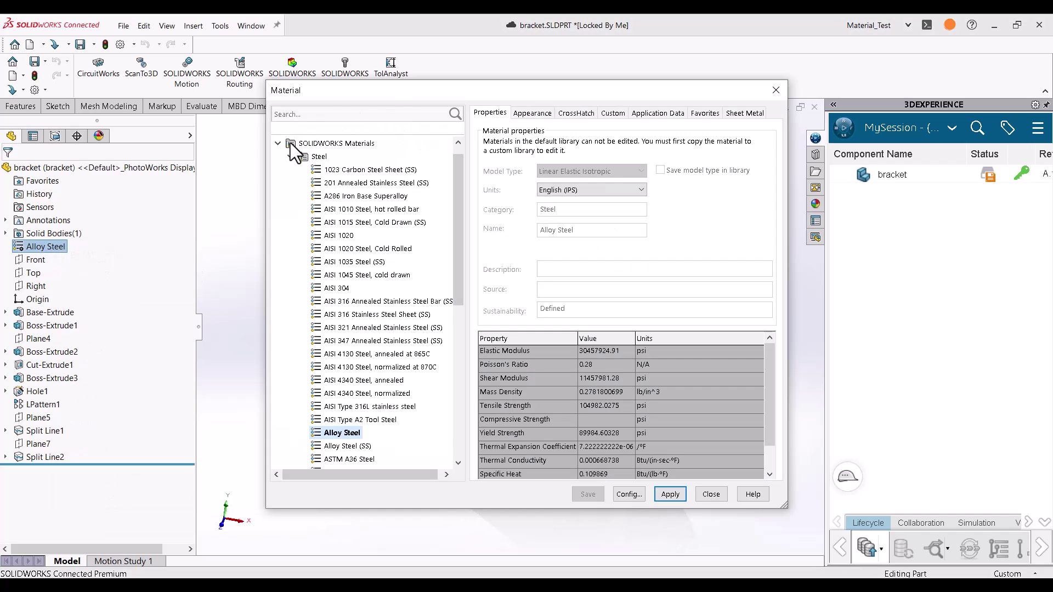
Step: Browse company_material > Our_Metals, viewing Adamantium, Verterium Cortenide and Vibranium properties
click(277, 143)
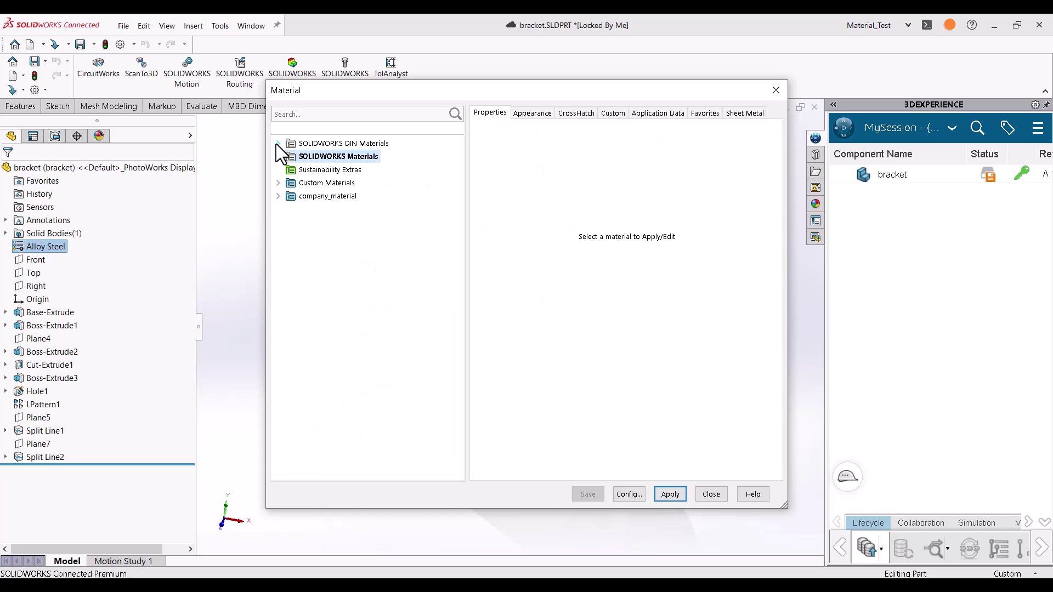
click(279, 197)
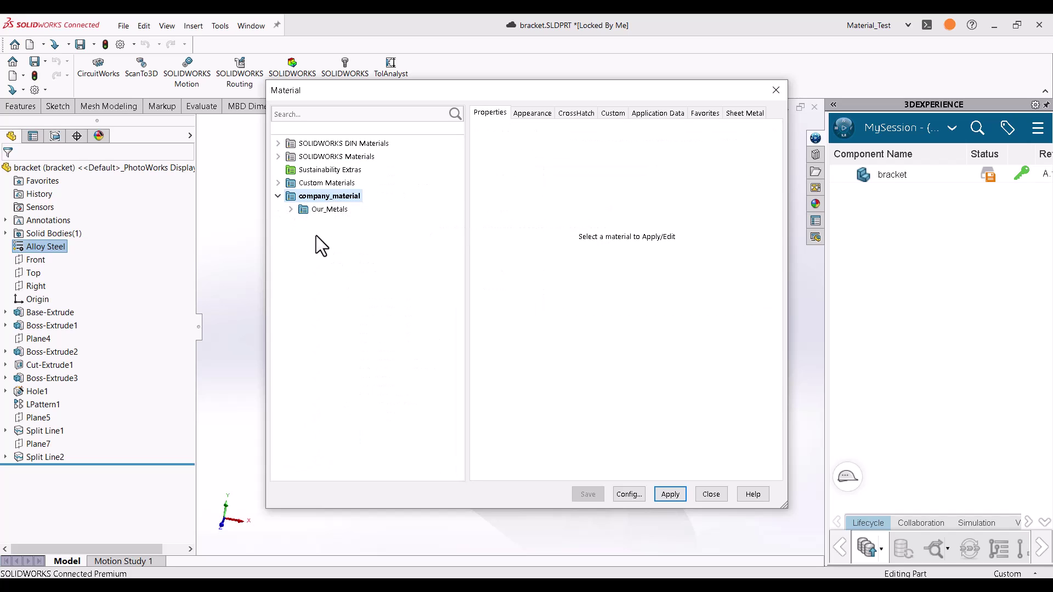
click(291, 210)
click(331, 222)
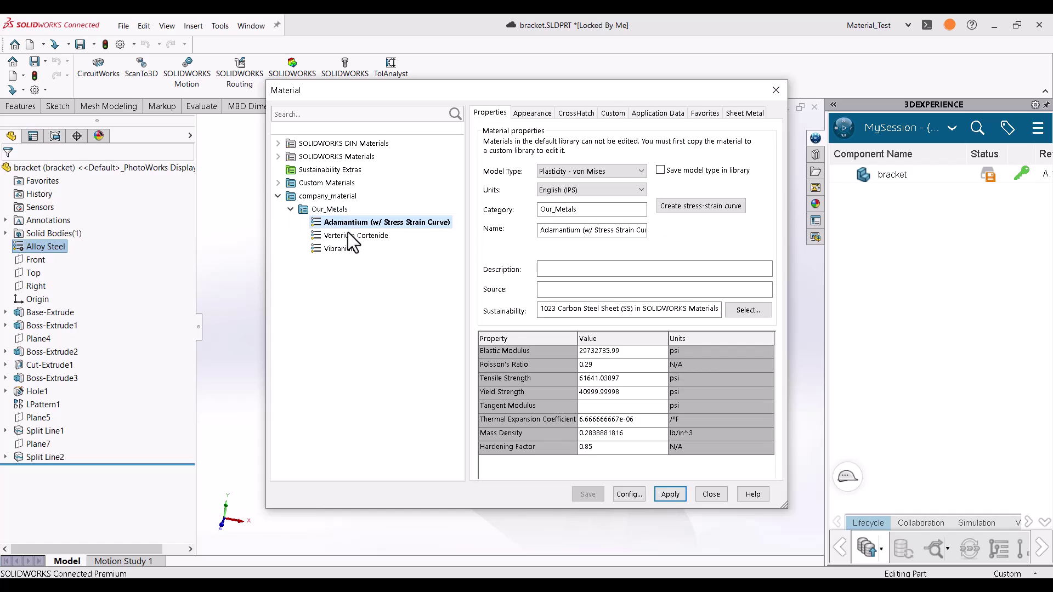
click(348, 235)
click(348, 248)
click(351, 220)
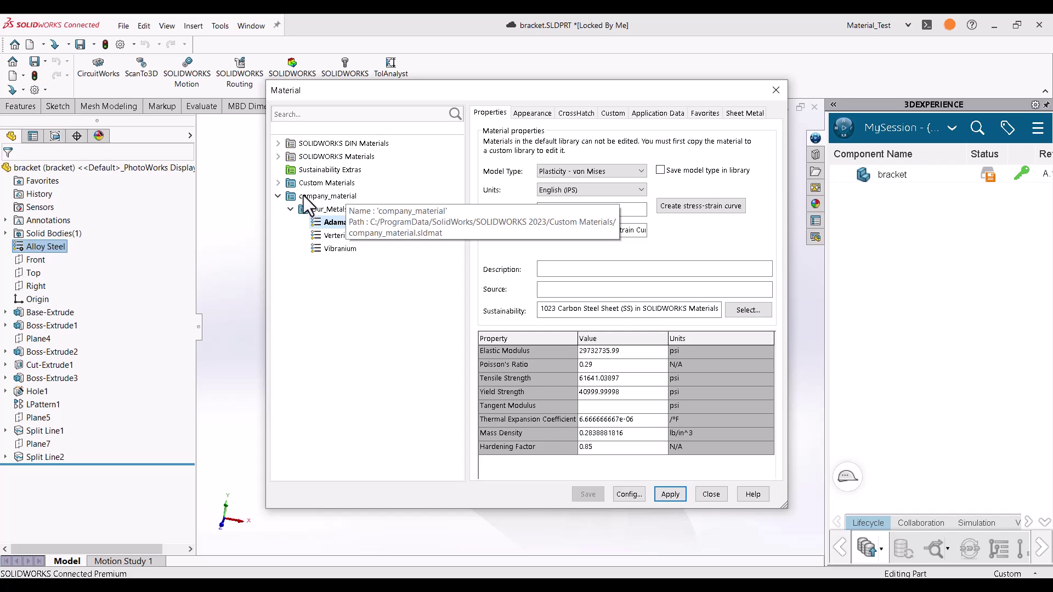
Step: Open the SOLIDWORKS 2023 Custom Materials folder holding company_material.sldmat in File Explorer
right_click(315, 206)
click(351, 217)
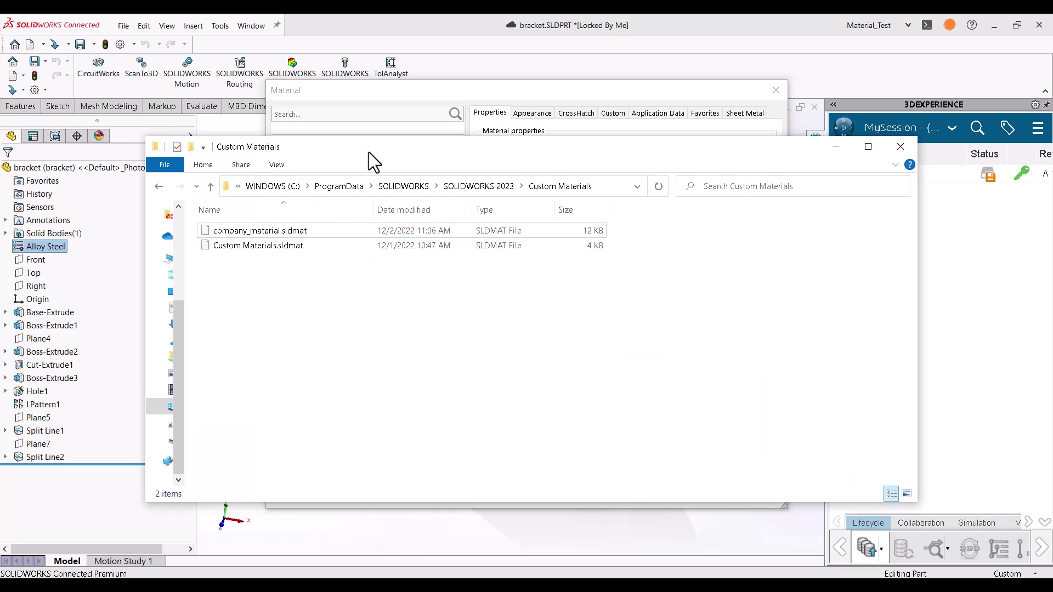
drag(369, 151, 318, 143)
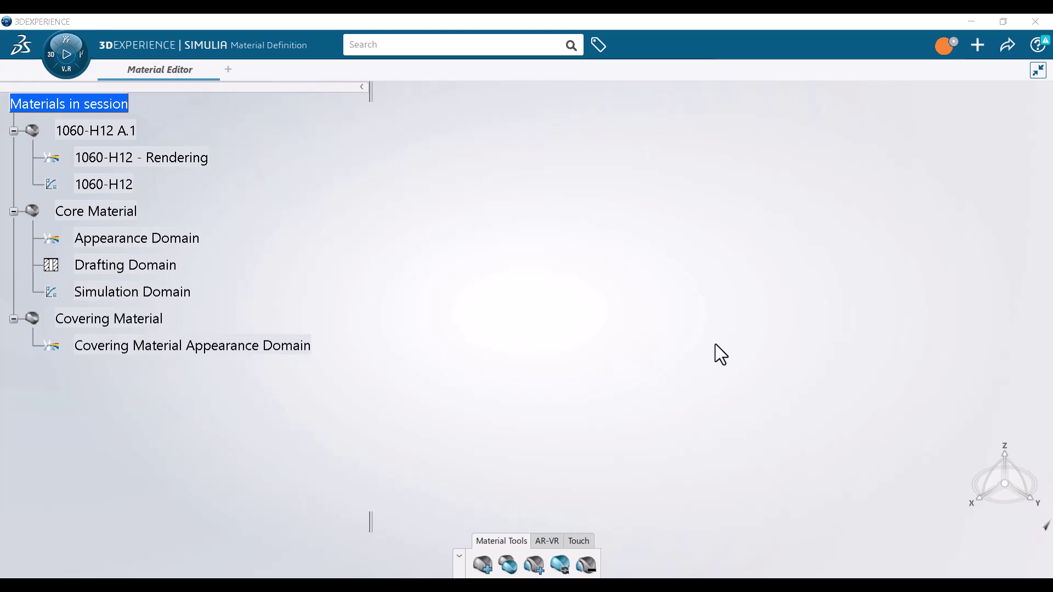
Step: Switch the collaborative space to Material_Test and confirm the credentials
click(932, 61)
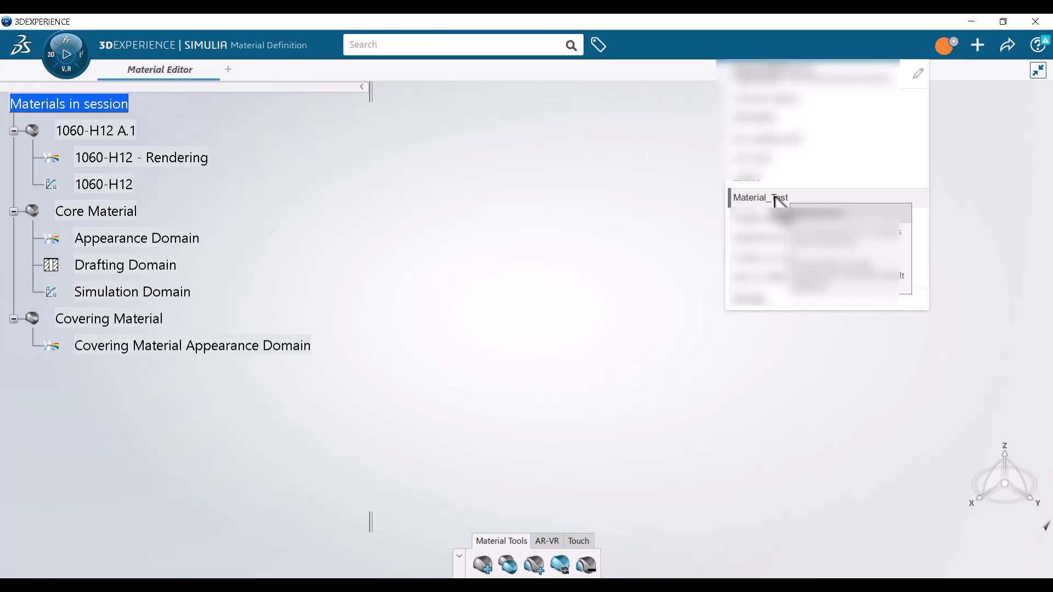
click(775, 199)
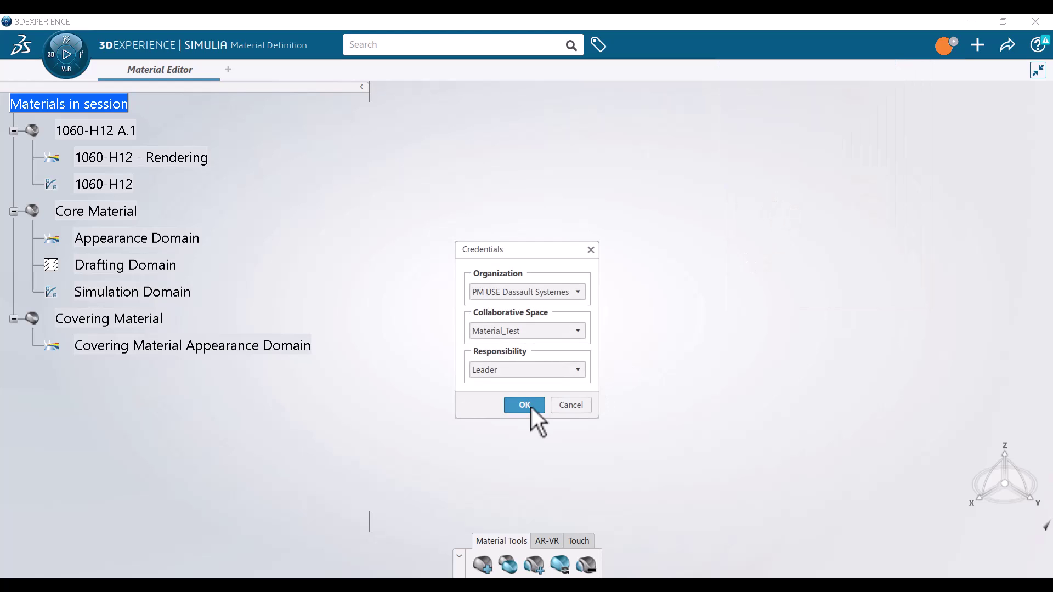
click(524, 405)
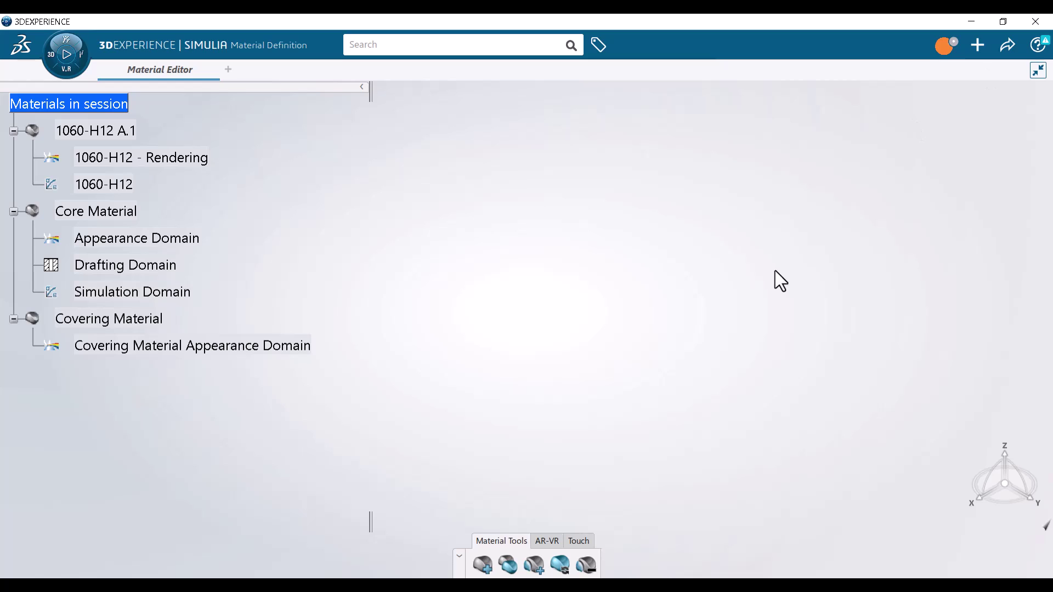
Step: Import company_material.sldmat from the Custom Materials folder using the SolidWorks_Materials (*.sldmat) format
click(978, 45)
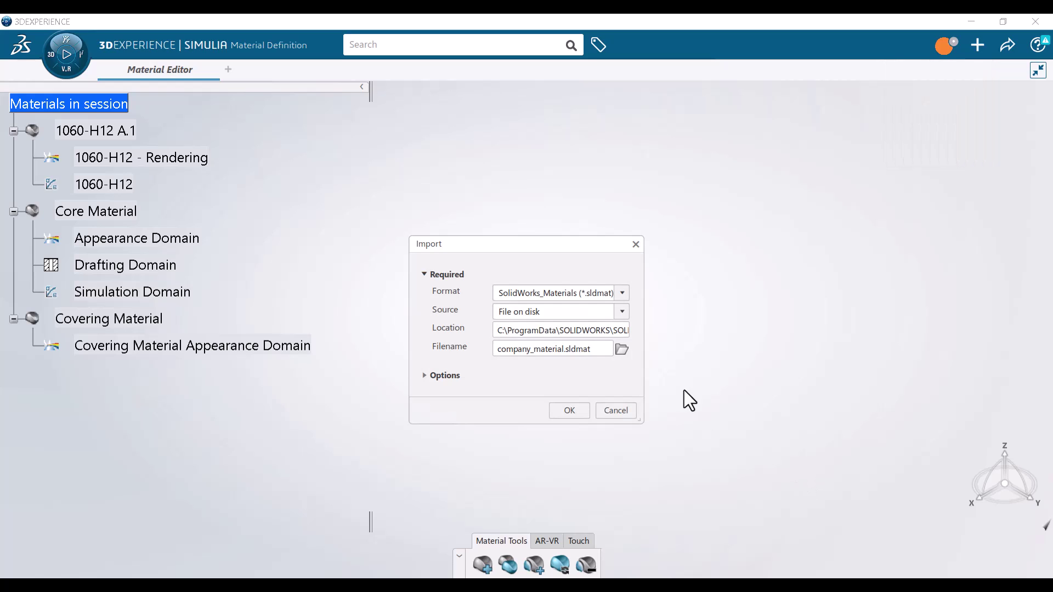
click(622, 293)
scroll(628, 383, down, 1)
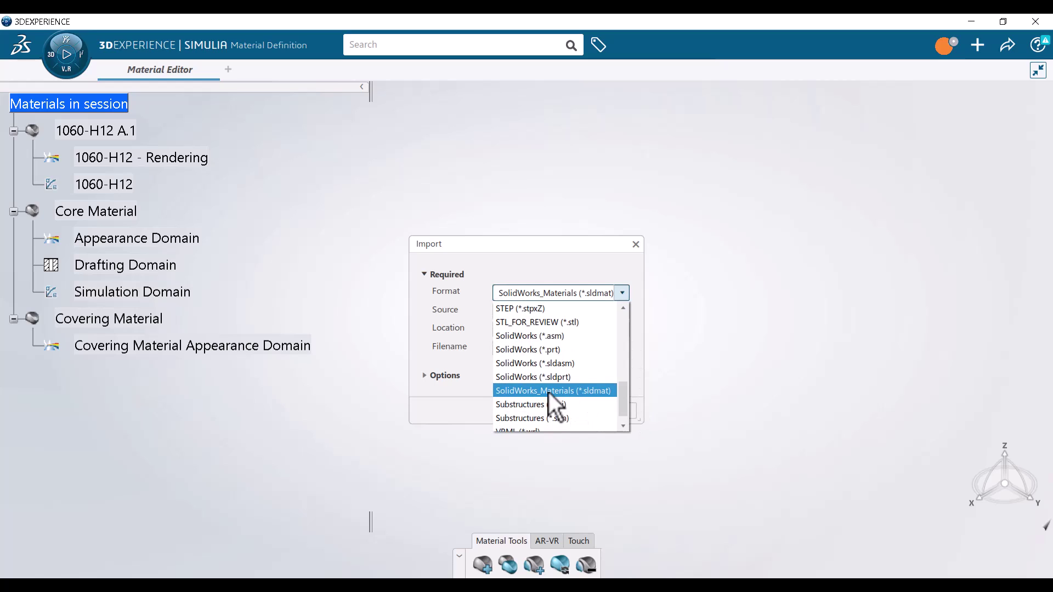
click(598, 392)
click(605, 330)
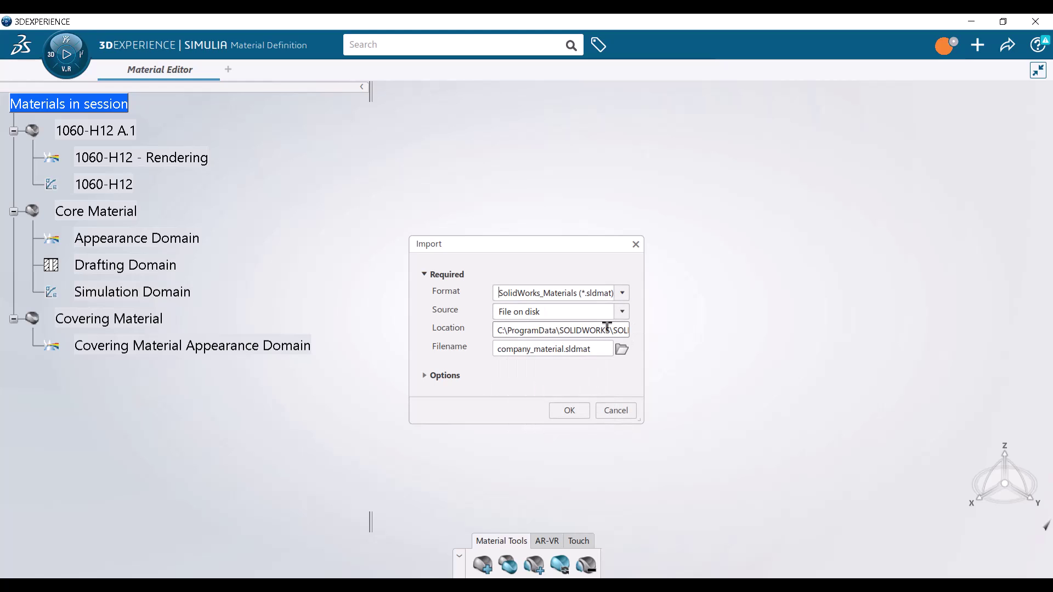
key(ctrl+a)
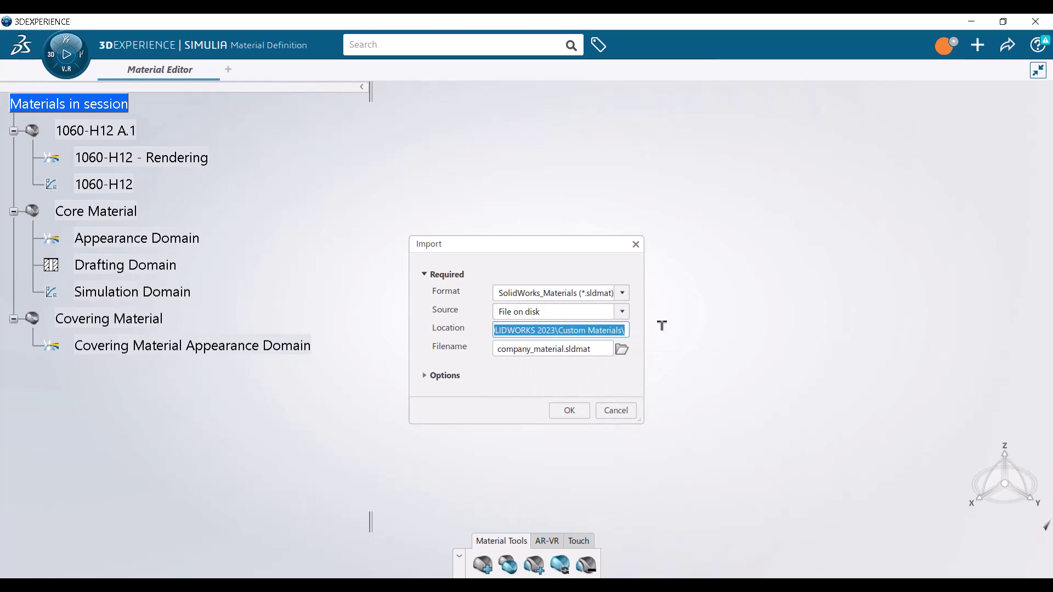
click(620, 354)
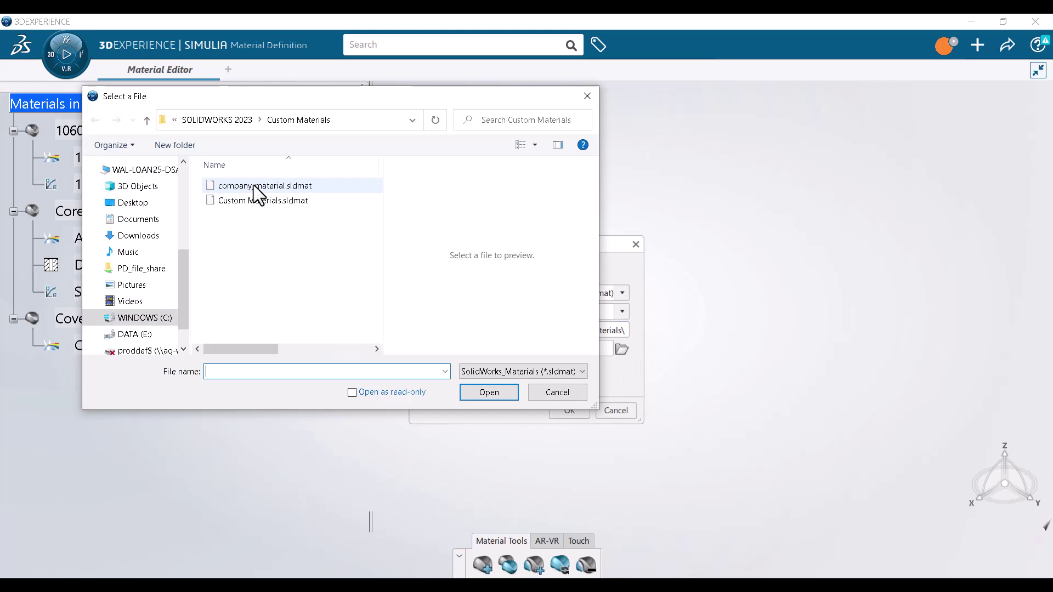
click(254, 185)
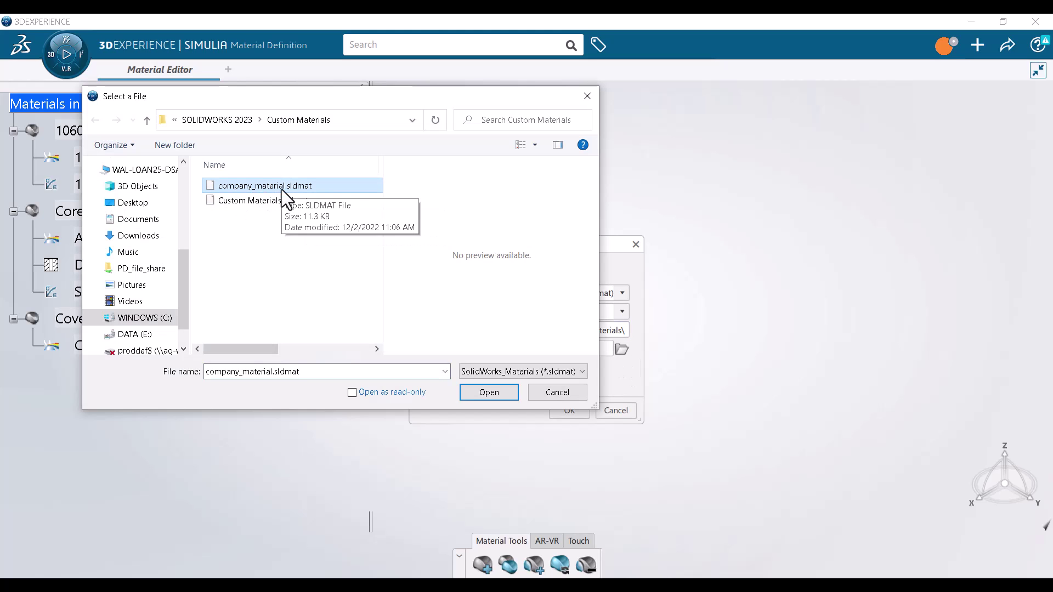
click(491, 392)
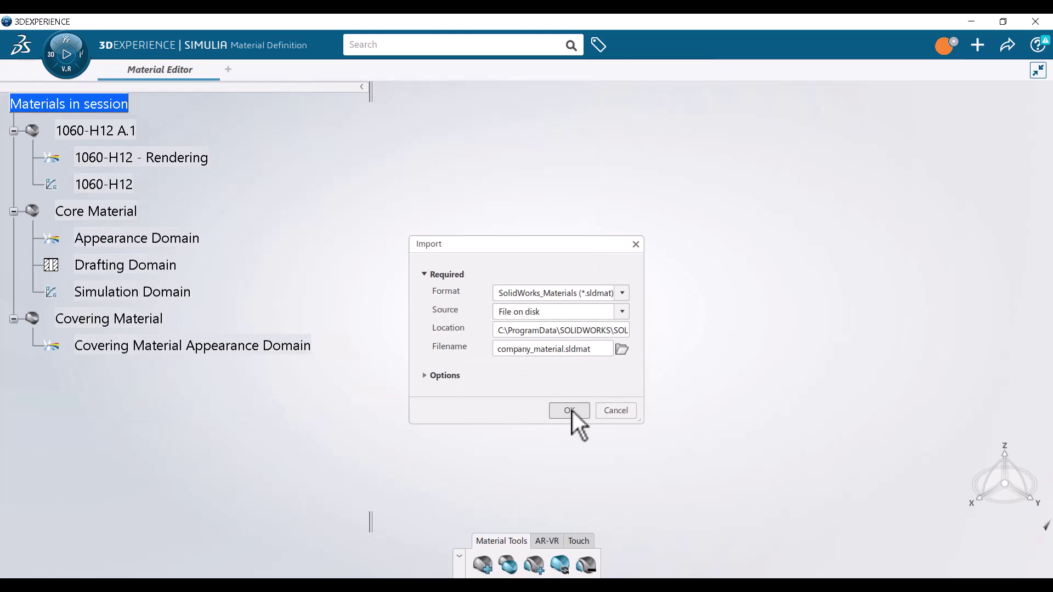
Step: Run the import, verify 3 materials imported in the report, close it, and select Adamantium A.1
click(570, 411)
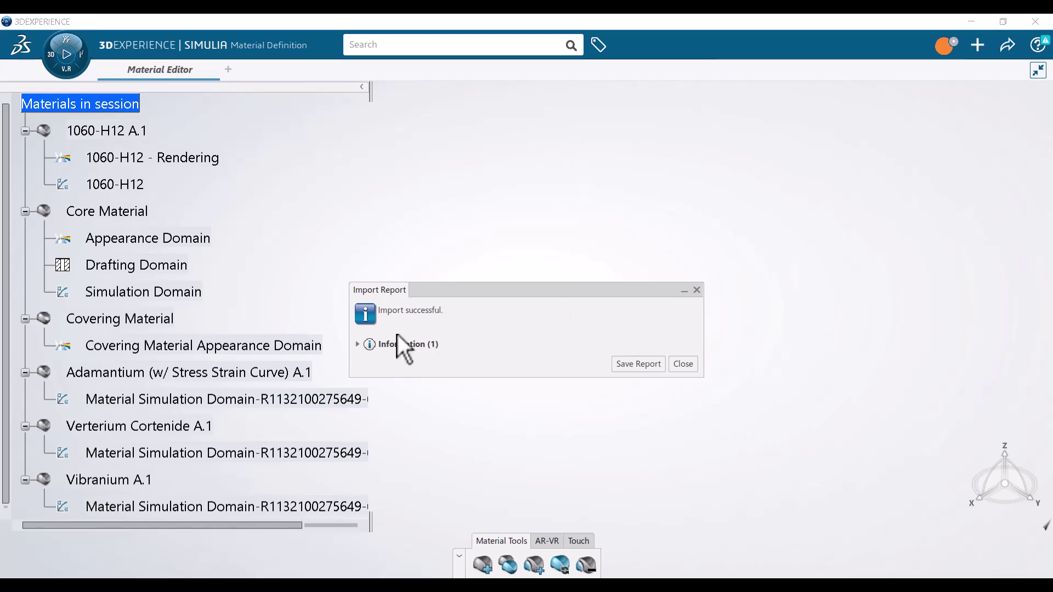
click(361, 344)
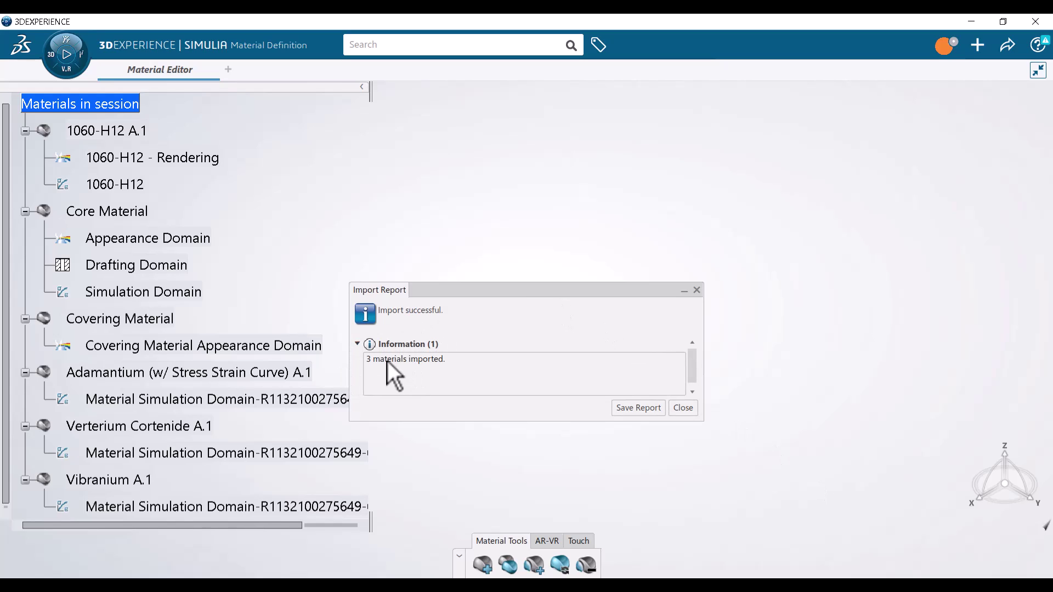
click(686, 409)
scroll(217, 356, down, 3)
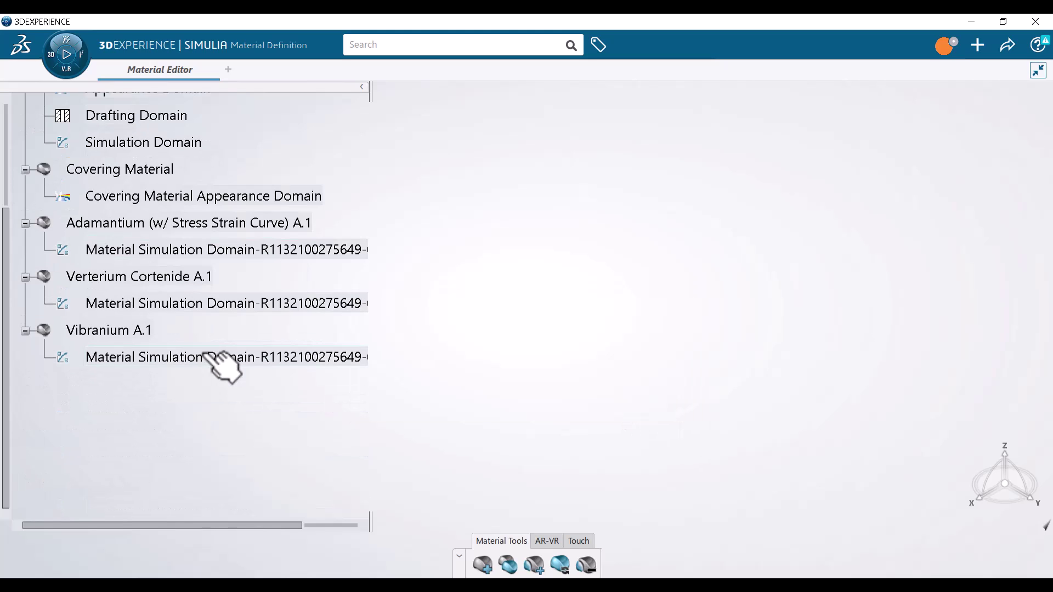
scroll(222, 365, up, 1)
click(153, 272)
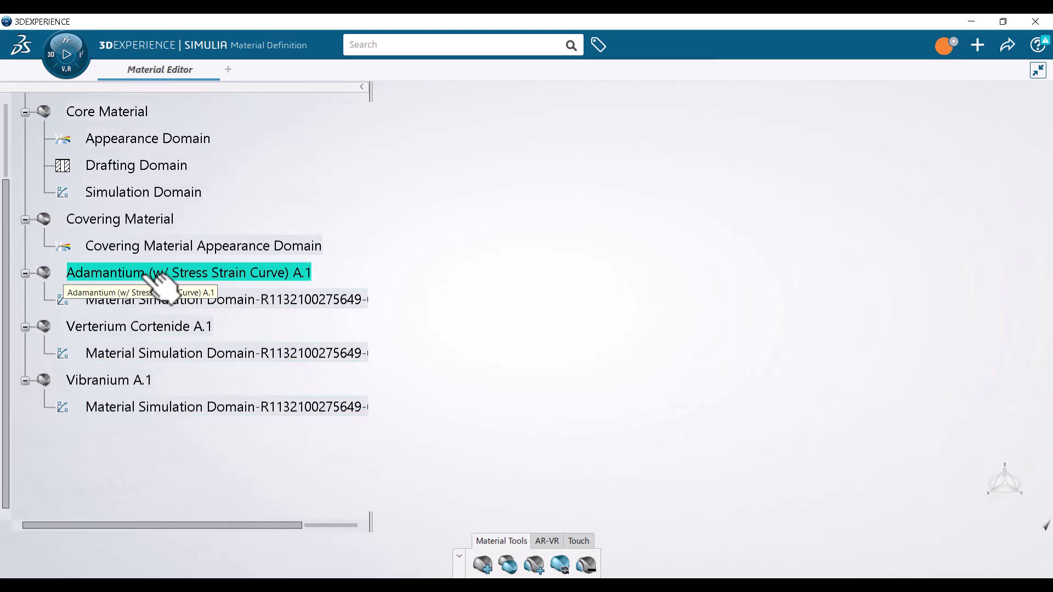
Step: Open the Definition of Adamantium's Material Simulation Domain
right_click(170, 300)
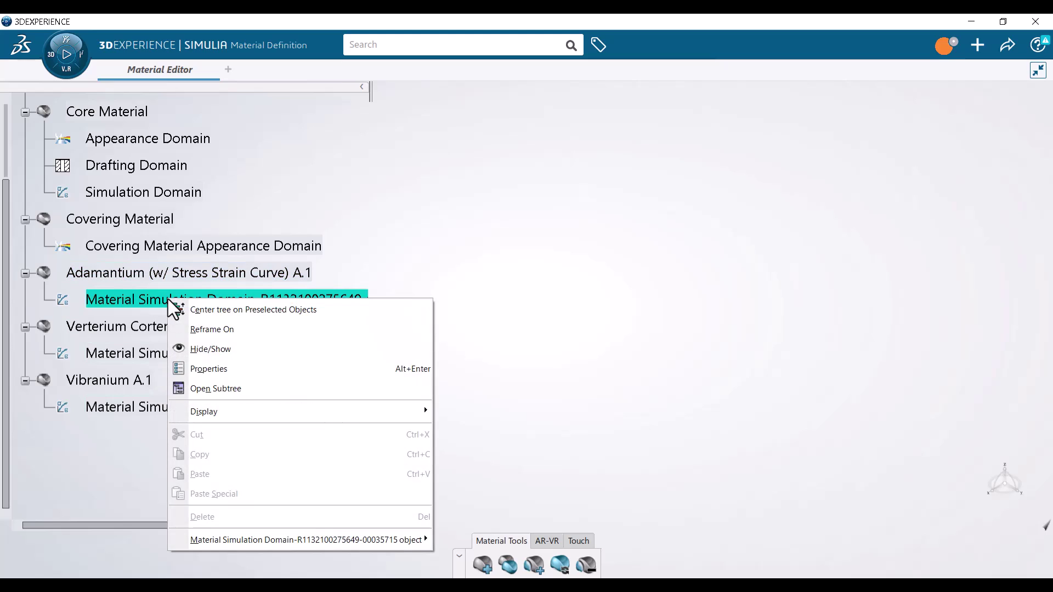
mouse_move(241, 540)
click(471, 540)
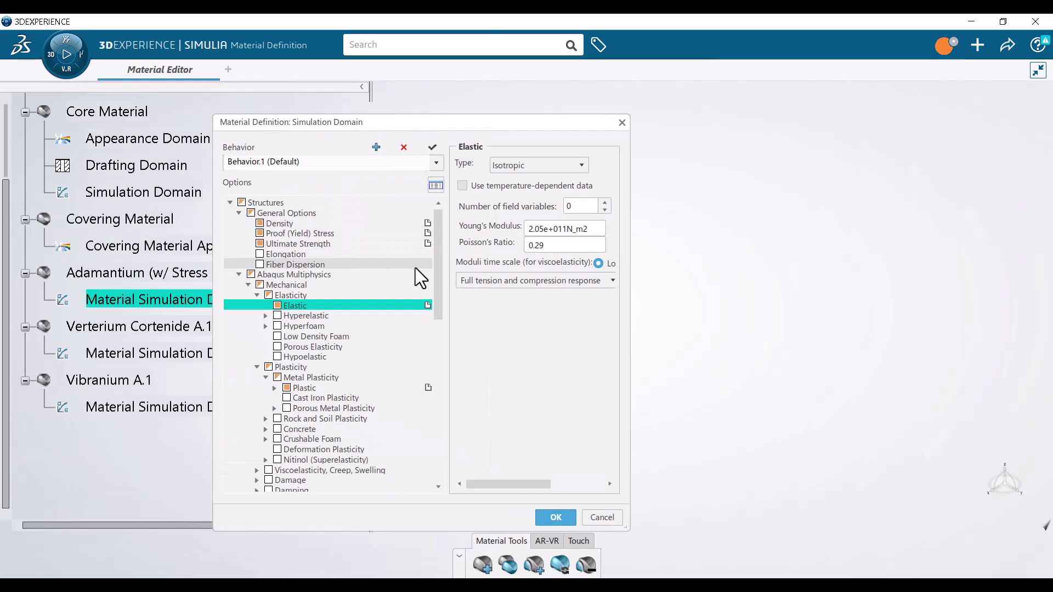
Step: Review imported density, elasticity, strength and plasticity (hardening factor 0.85, stress-strain curve)
drag(434, 255, 442, 382)
click(323, 377)
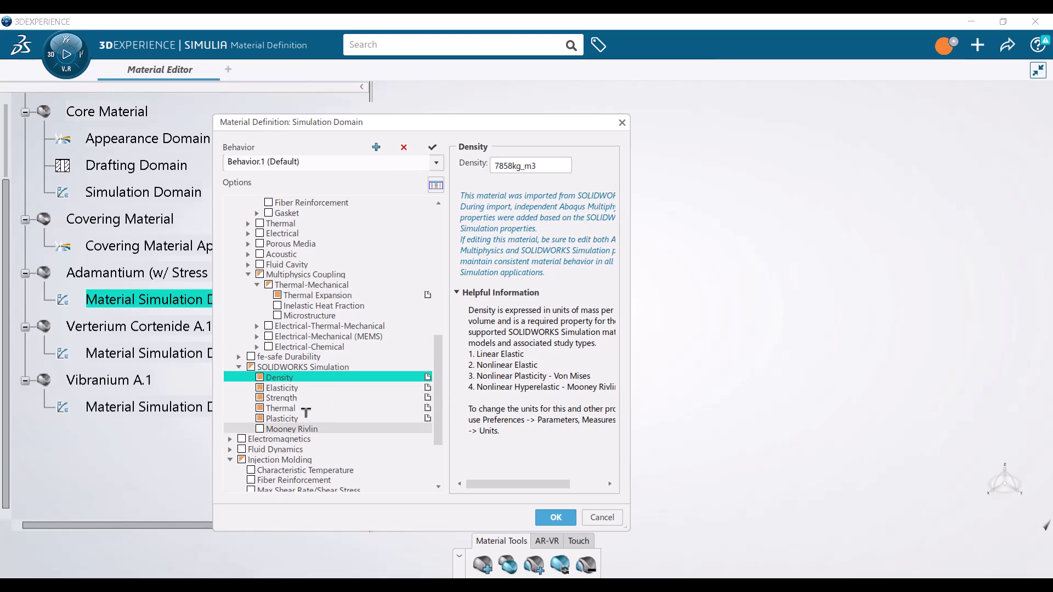
click(281, 388)
drag(629, 310, 724, 311)
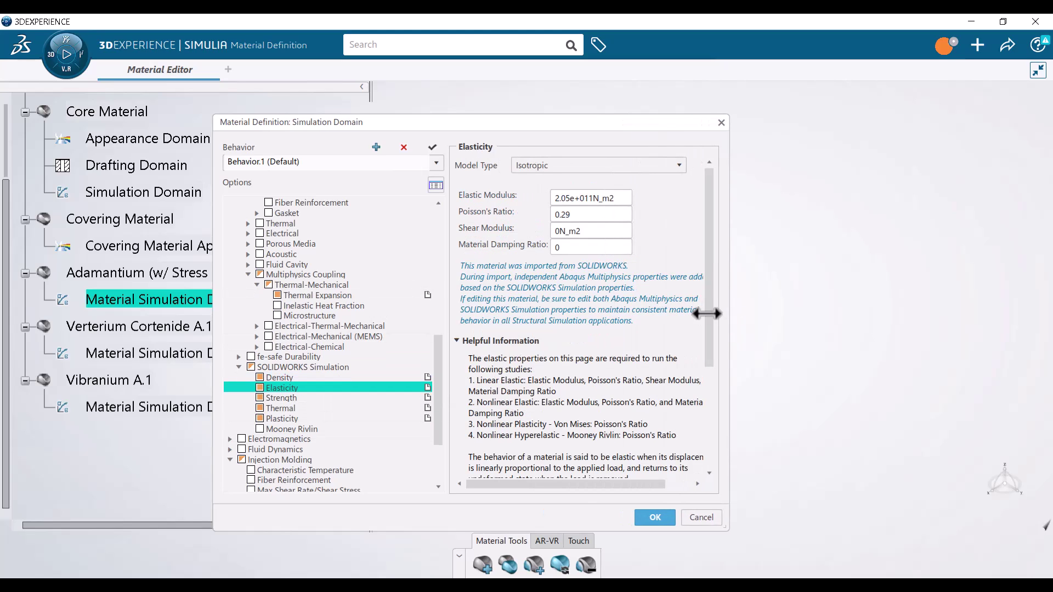
click(322, 398)
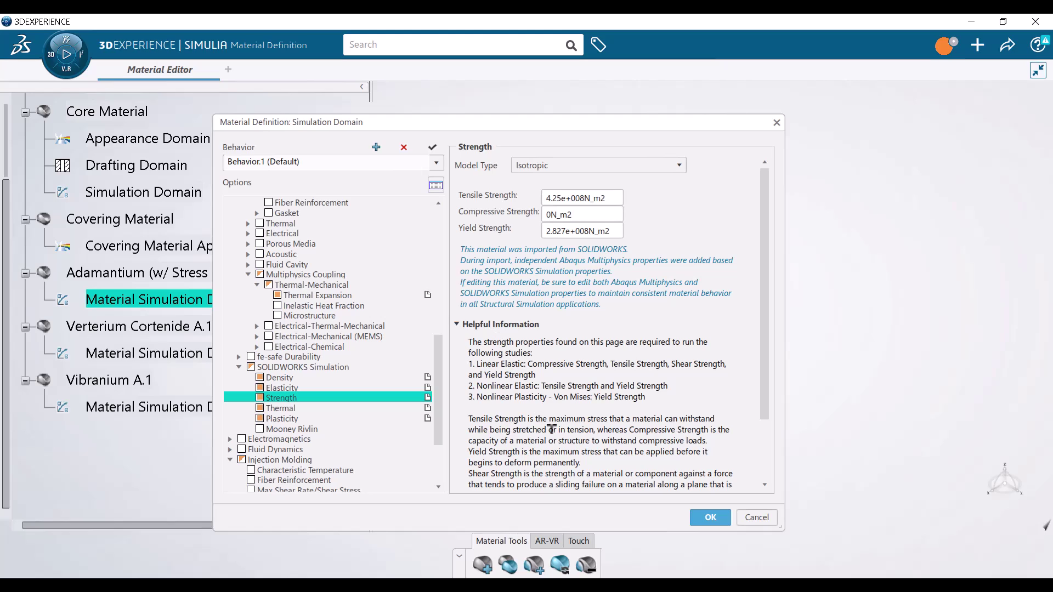
click(324, 418)
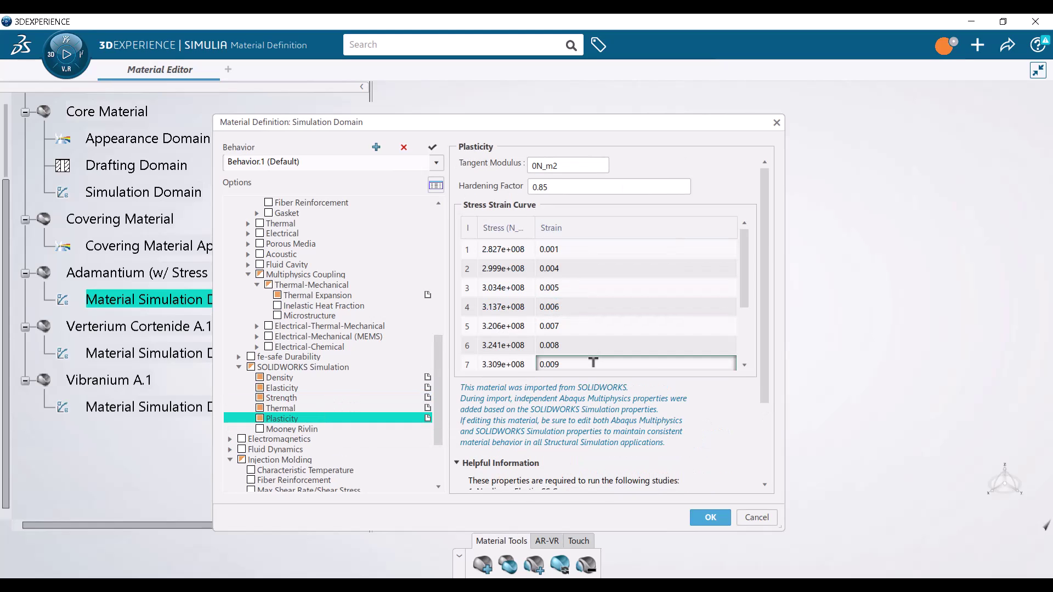
drag(436, 364, 430, 202)
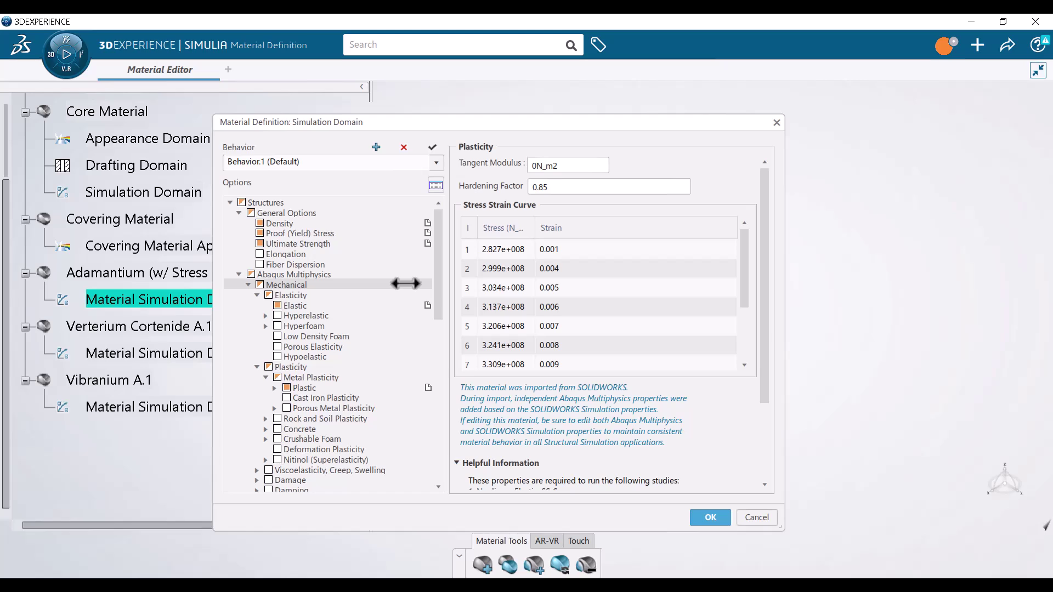
Step: Inspect Adamantium's Elastic, Plastic, Proof (Yield) Stress, Density and Ultimate Strength panels
click(328, 306)
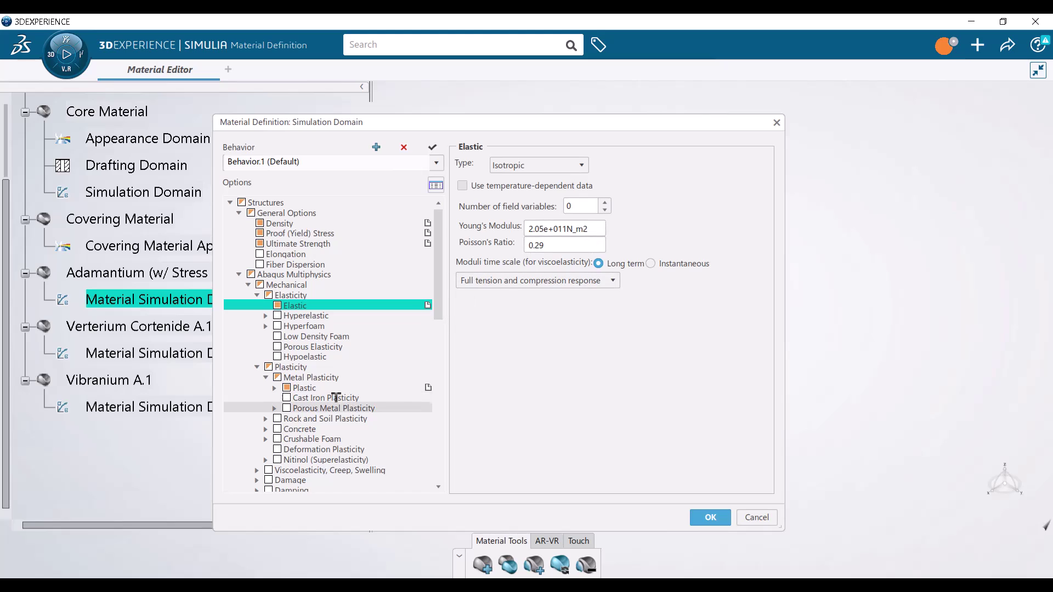
click(303, 387)
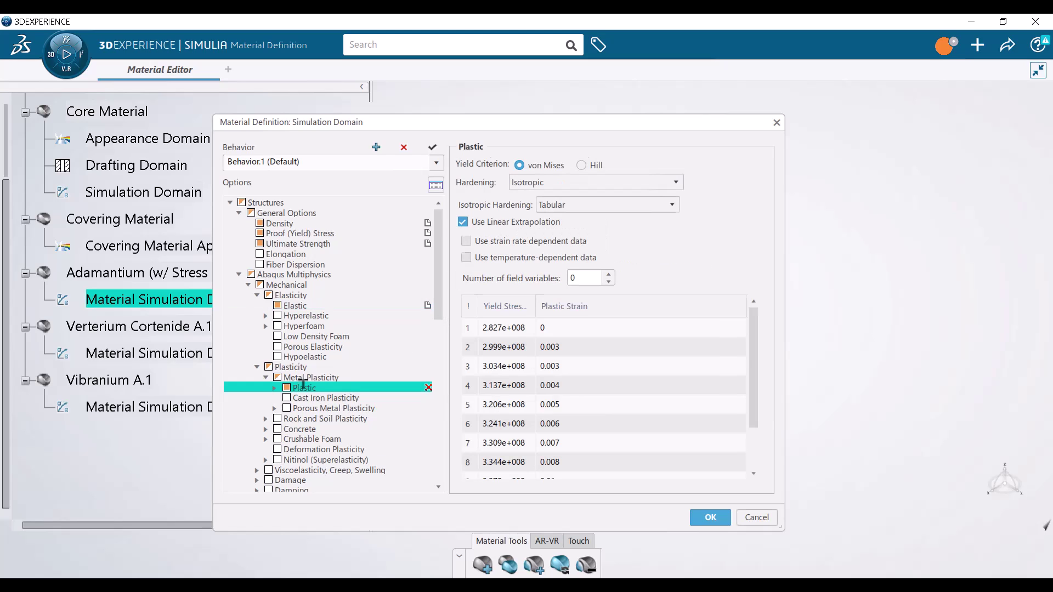
click(285, 233)
click(280, 222)
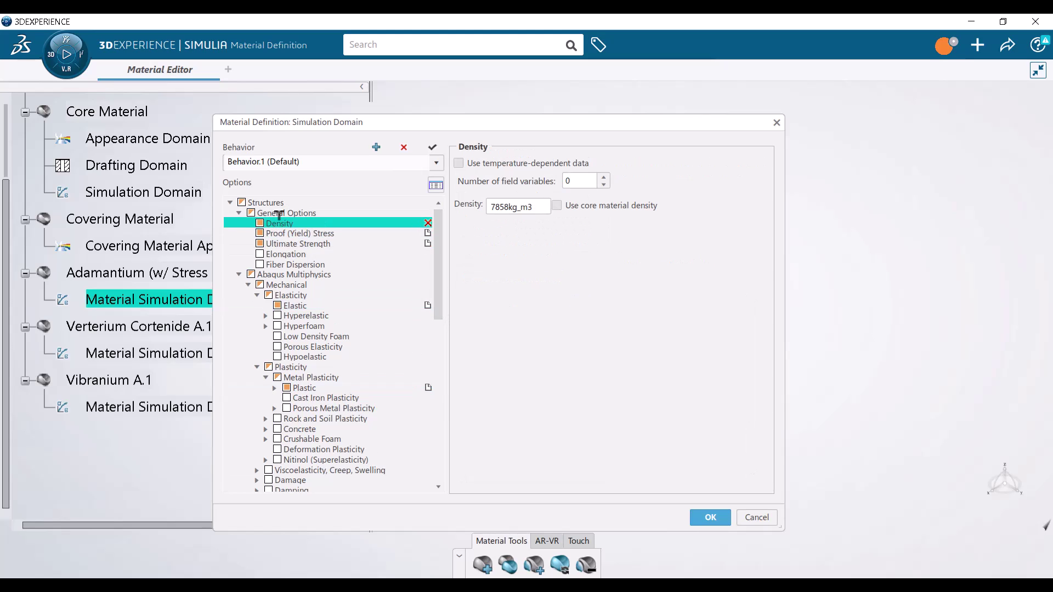
click(298, 243)
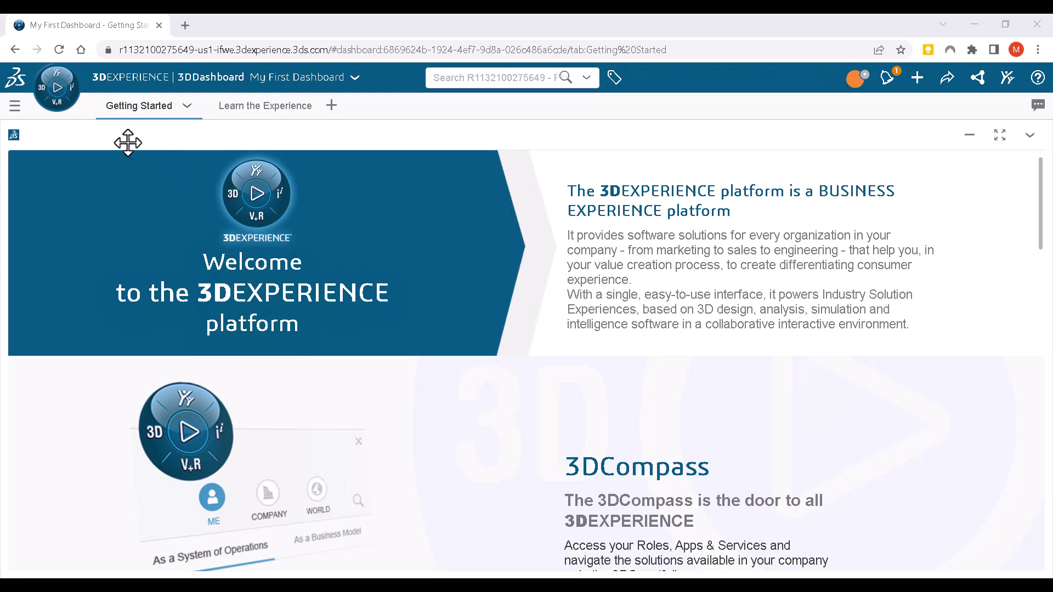
Step: From 3DSpace's Material_Test space, open the bracket in Linear Structural Validation
click(56, 86)
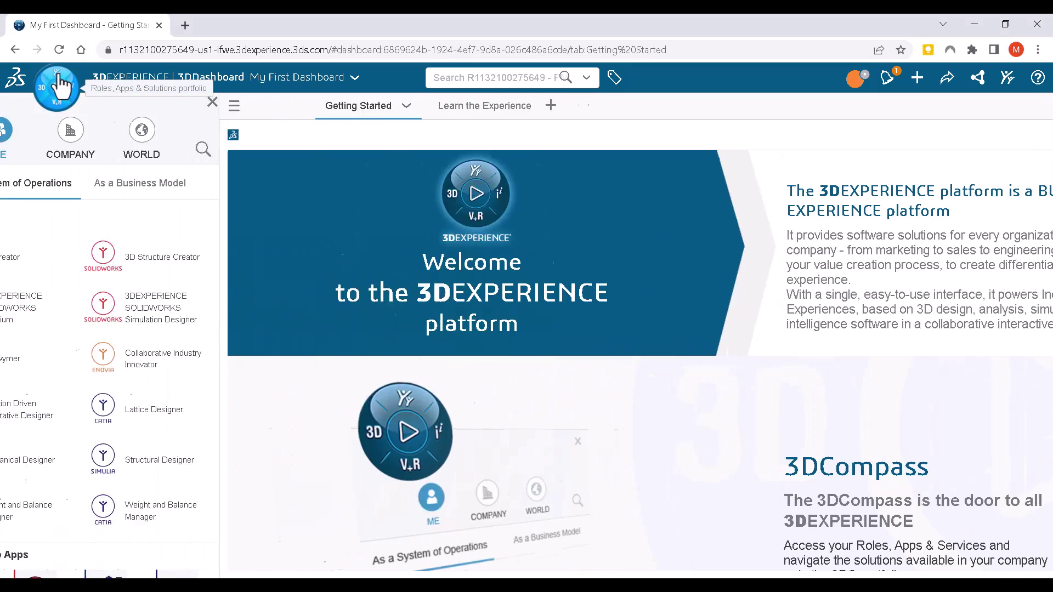
scroll(136, 275, down, 10)
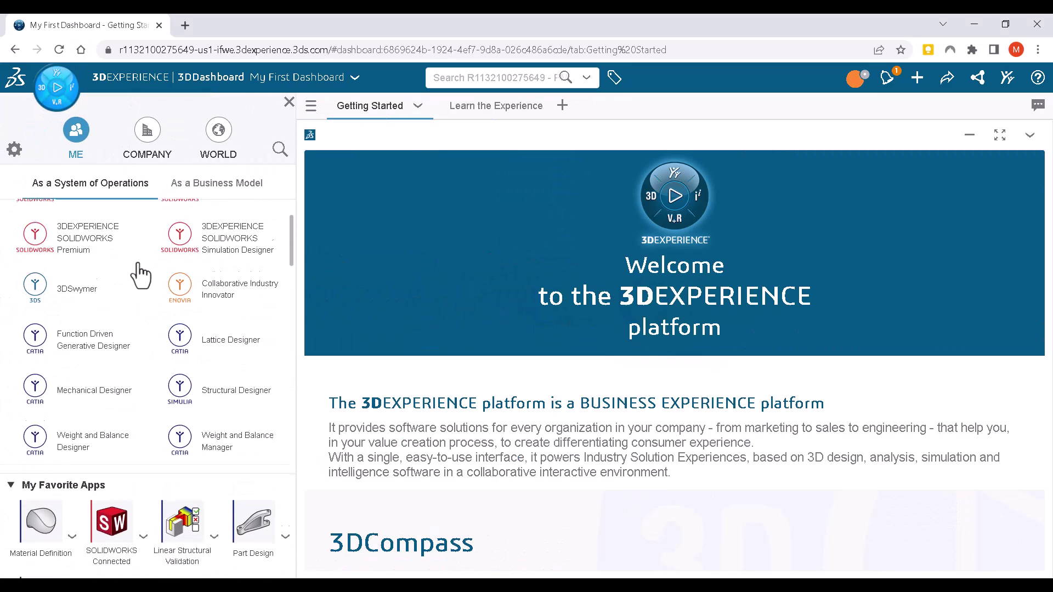
click(183, 393)
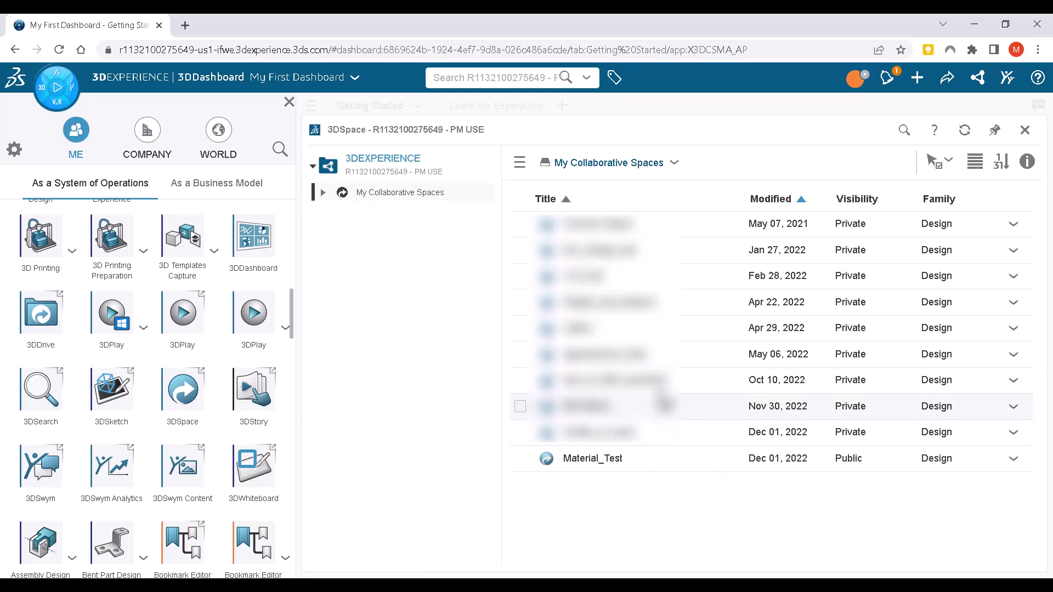
double_click(595, 459)
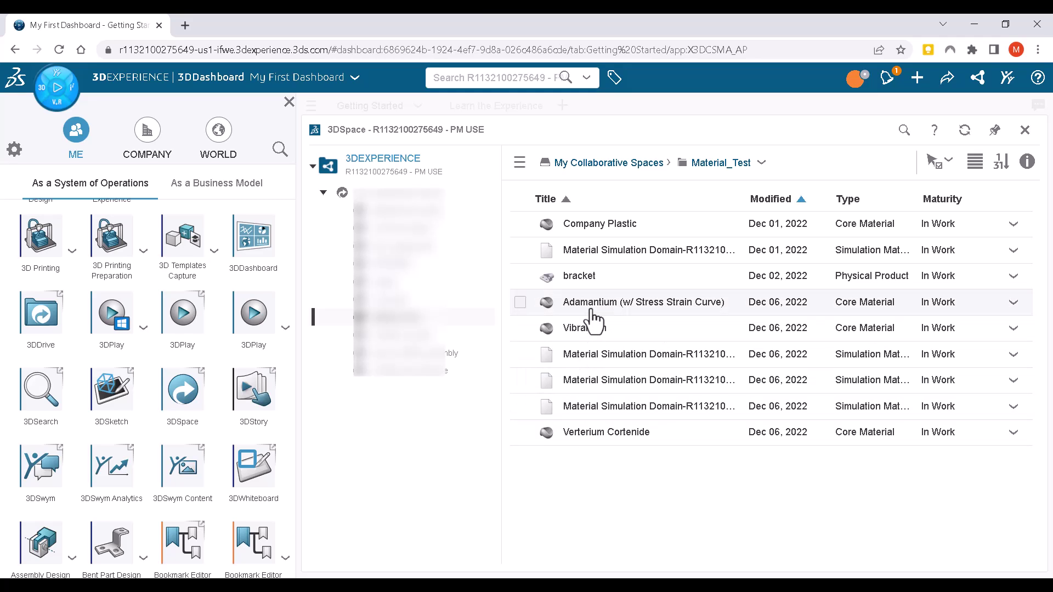
click(578, 278)
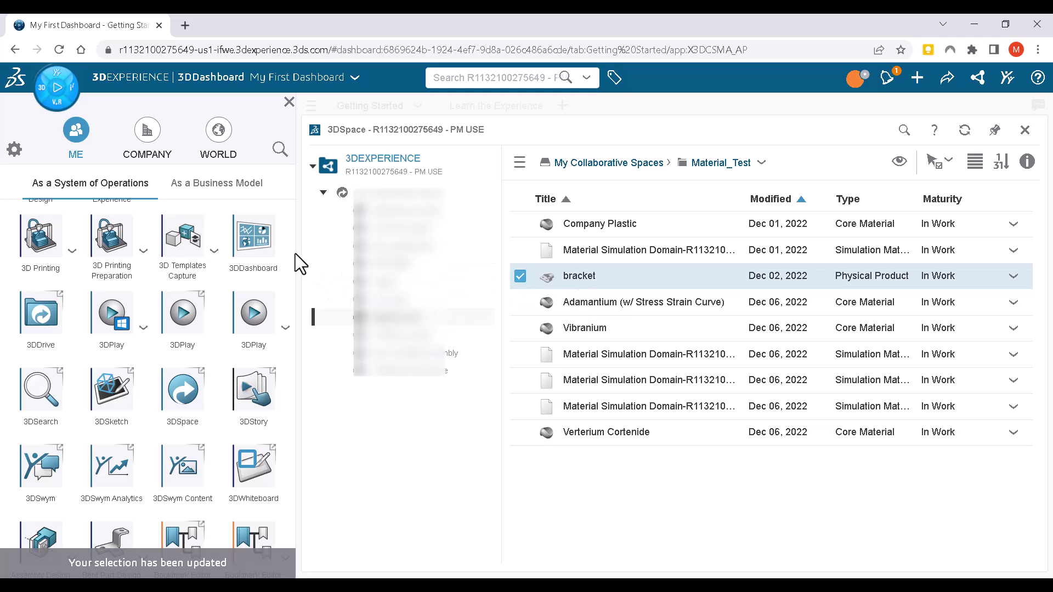
drag(290, 325, 288, 258)
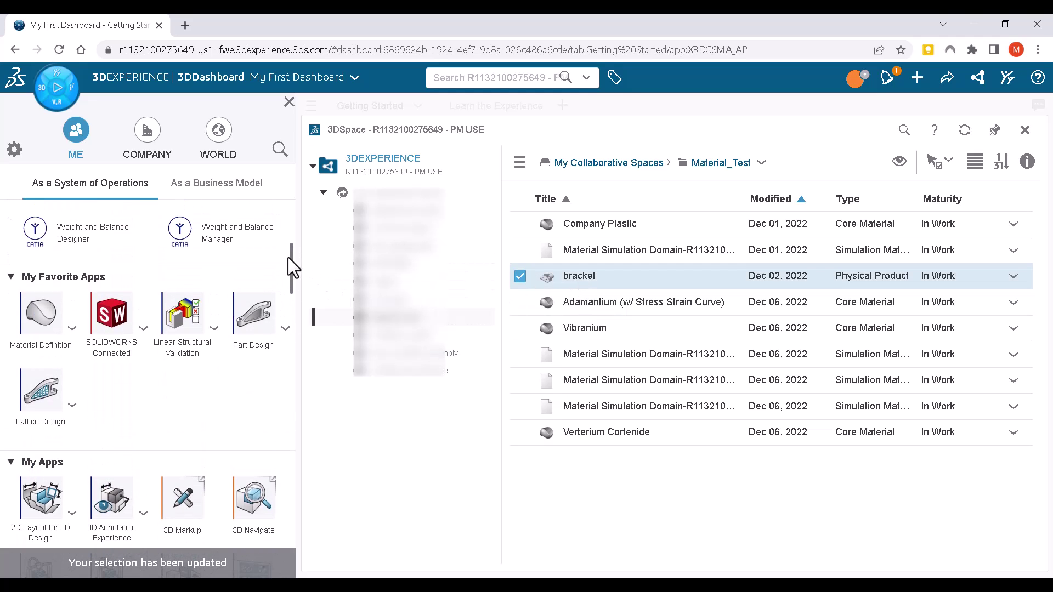
click(184, 324)
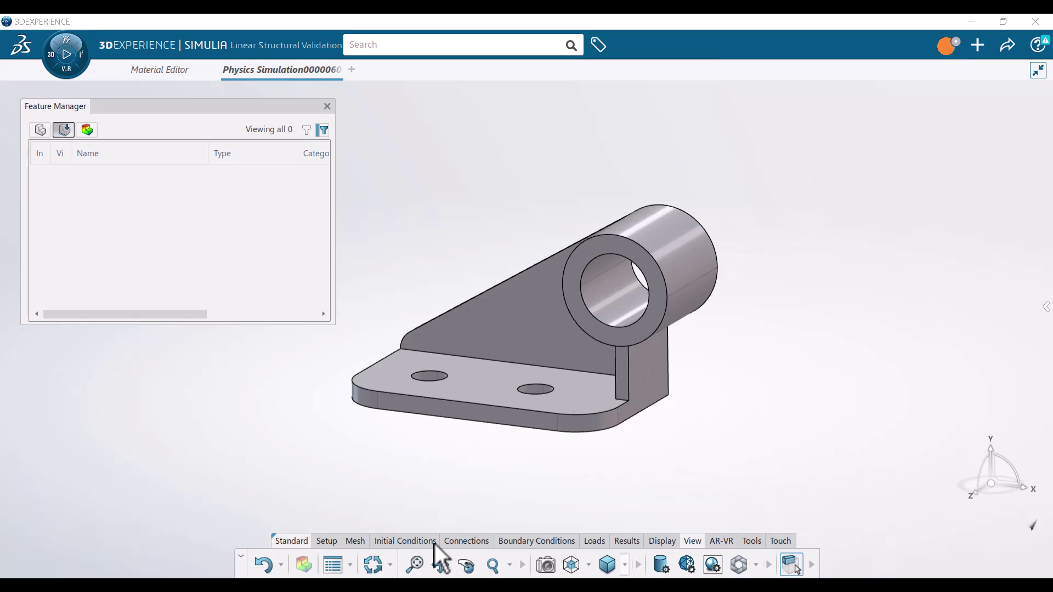
Step: Clamp the bracket's base plate face
click(466, 565)
drag(482, 501, 498, 397)
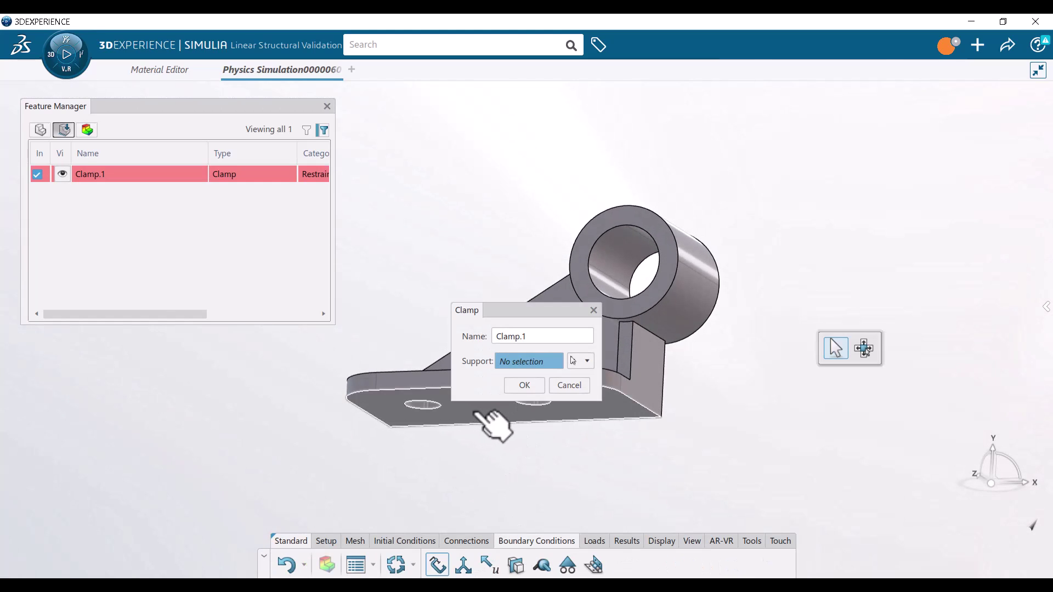
click(476, 413)
click(524, 386)
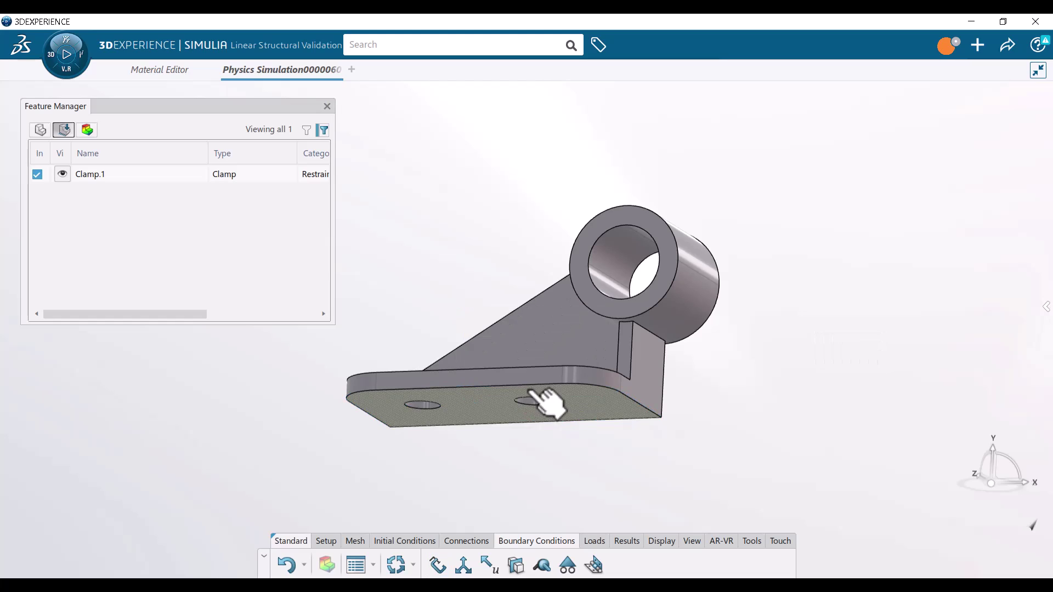
Step: Apply a force load to the end face of the bracket's cylinder
click(594, 540)
click(488, 565)
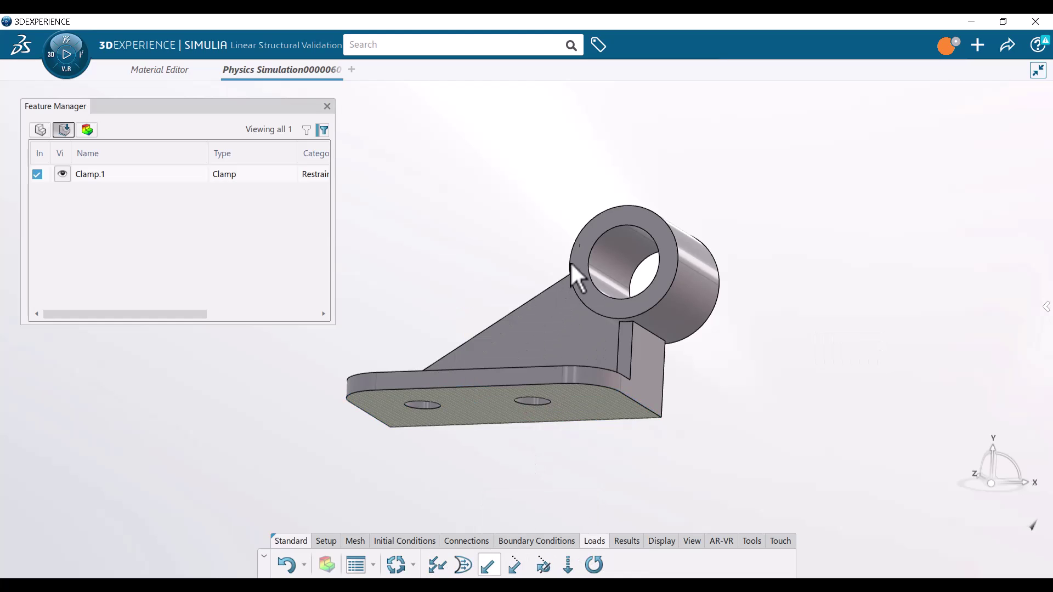
click(606, 250)
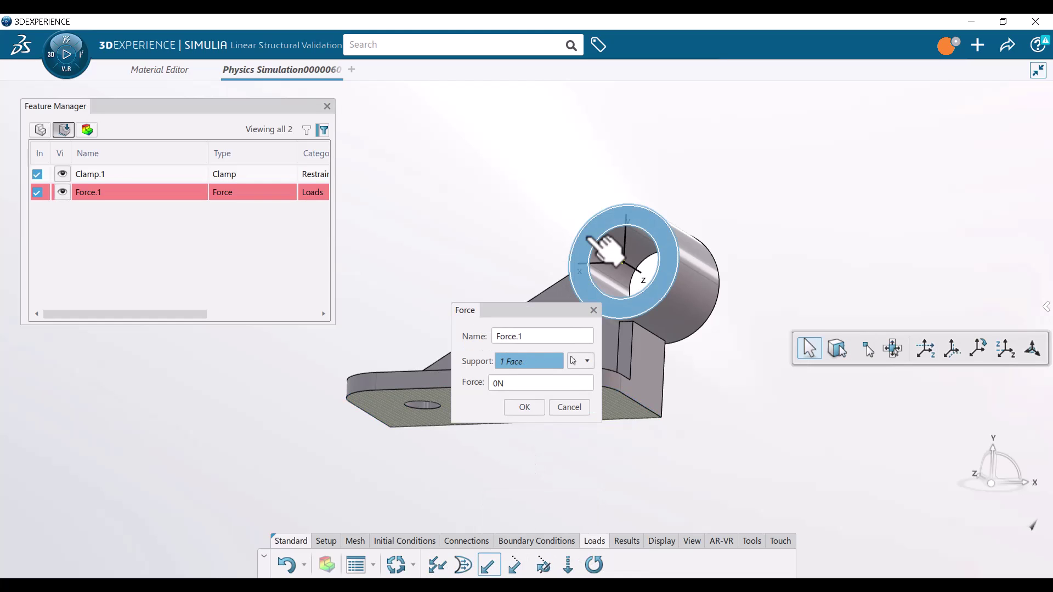
double_click(496, 382)
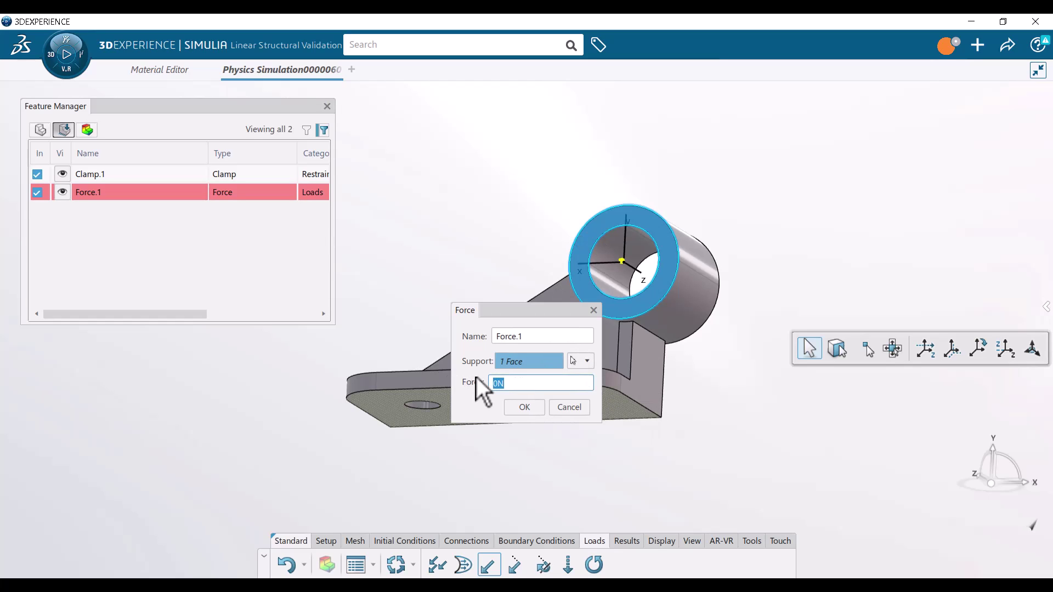
click(528, 404)
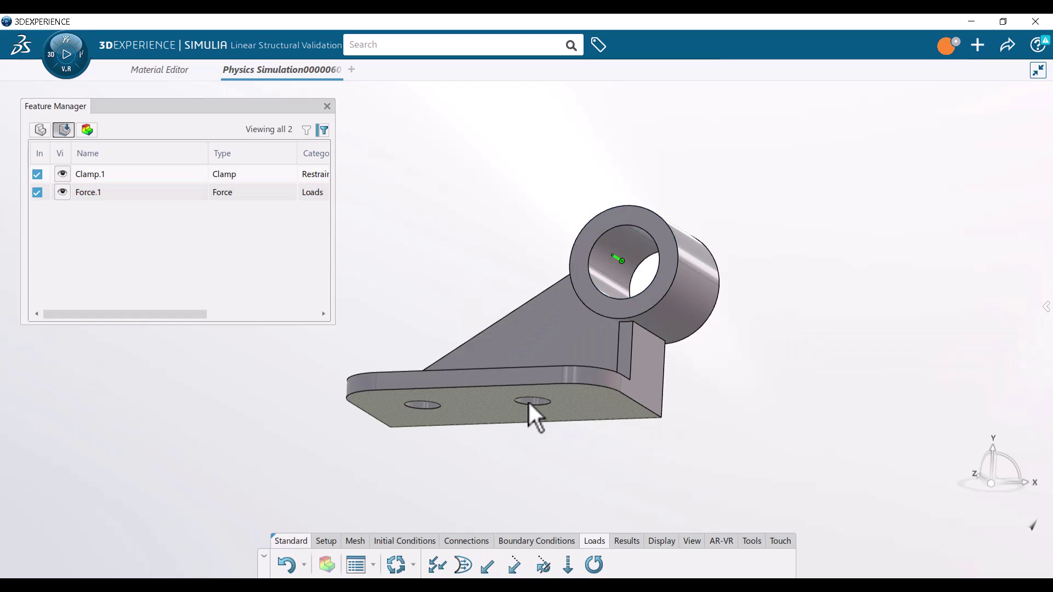
Step: Assign Verterium Cortenide from the Our_Metals core materials to the bracket
click(420, 541)
click(464, 565)
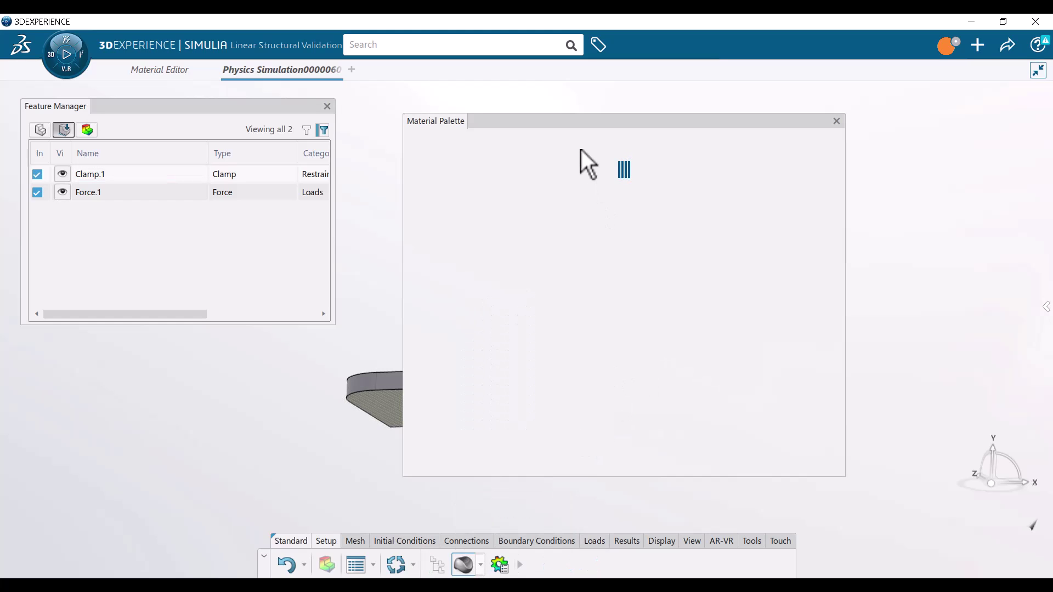
drag(630, 137, 680, 145)
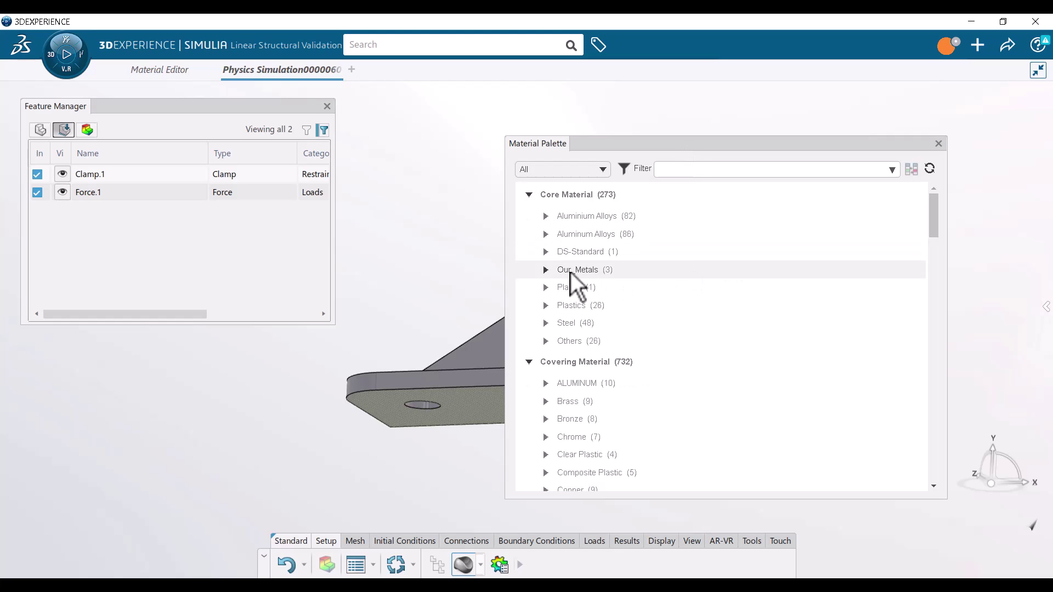
click(550, 271)
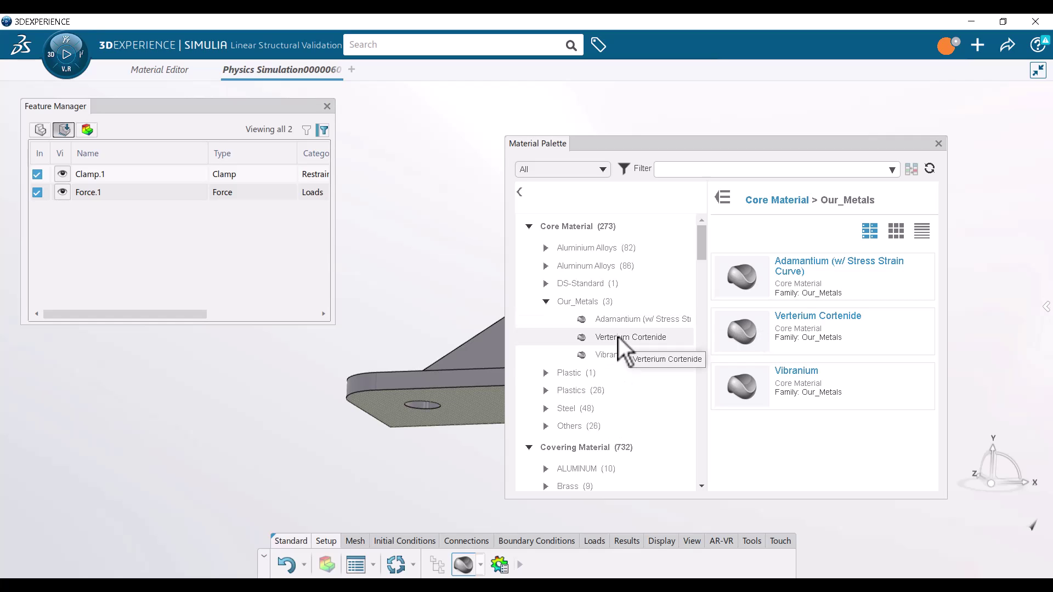
drag(619, 337, 496, 355)
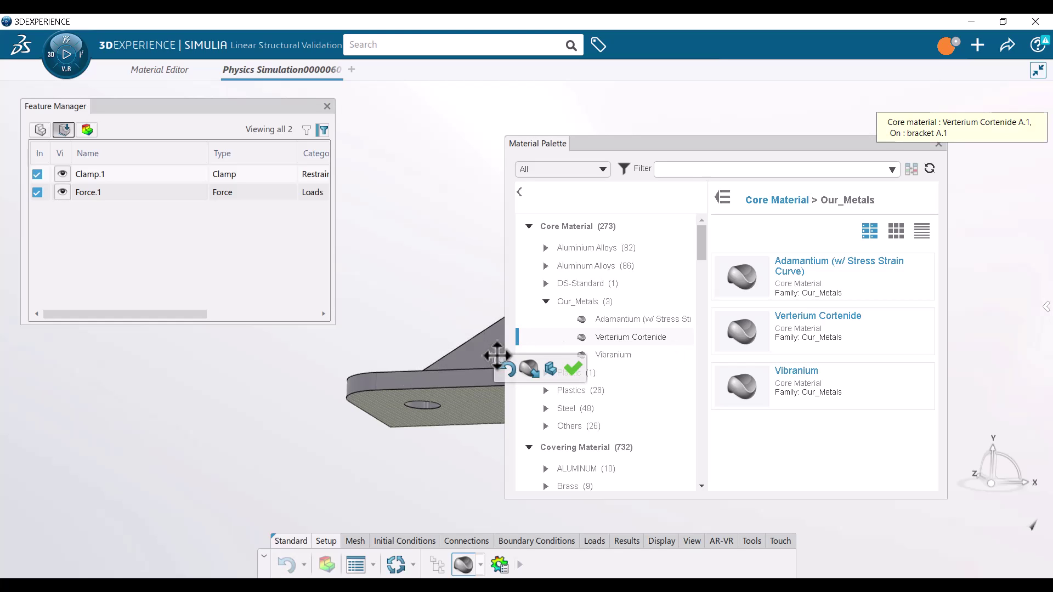
click(573, 368)
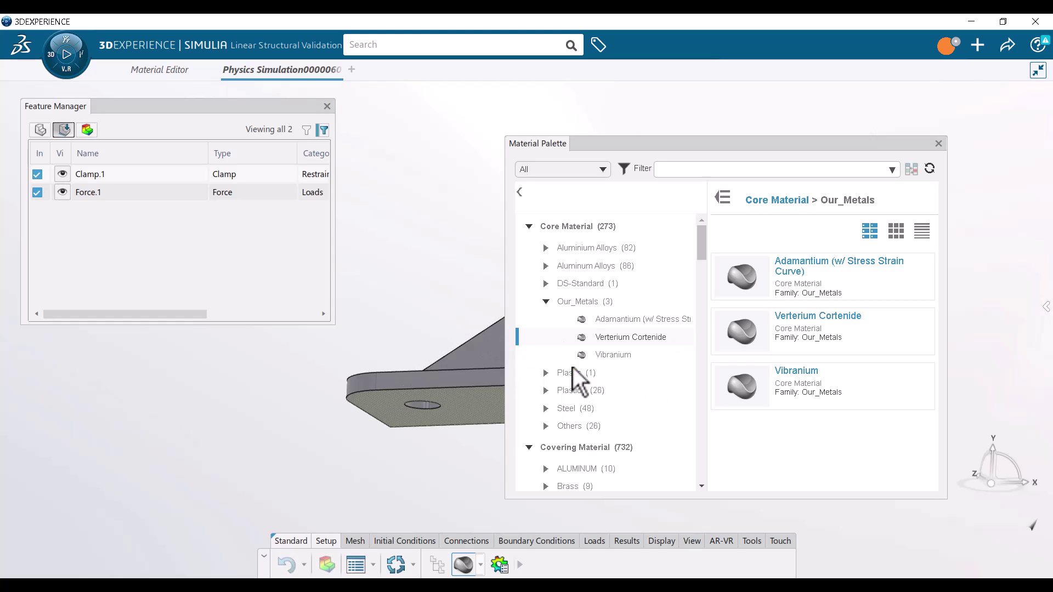
Step: Run the static simulation to get a Von Mises plot of 0.138 to 2.34e+5 N_m2
click(938, 143)
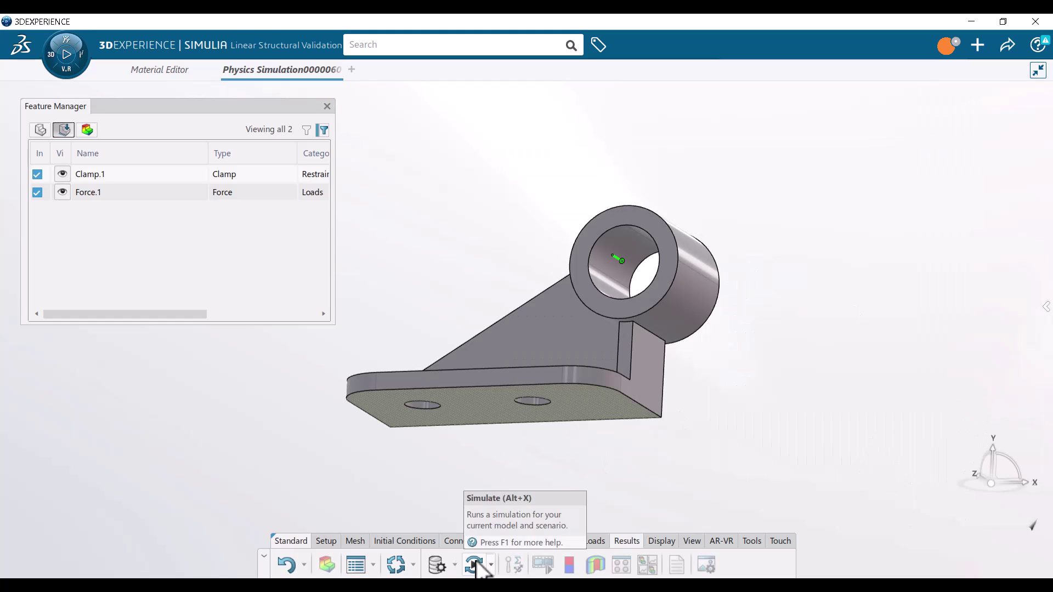
click(478, 560)
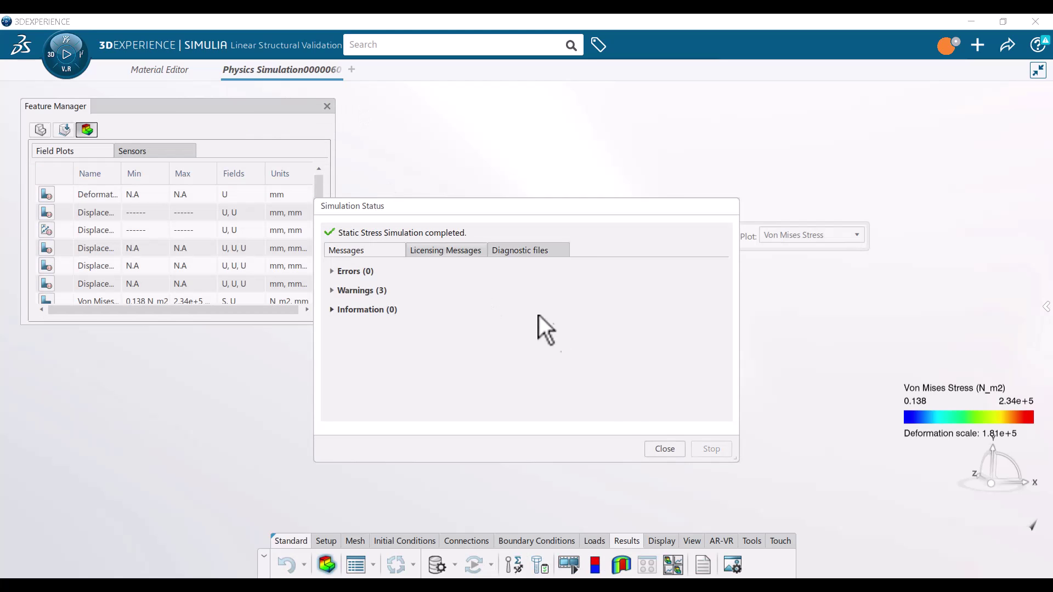
click(664, 449)
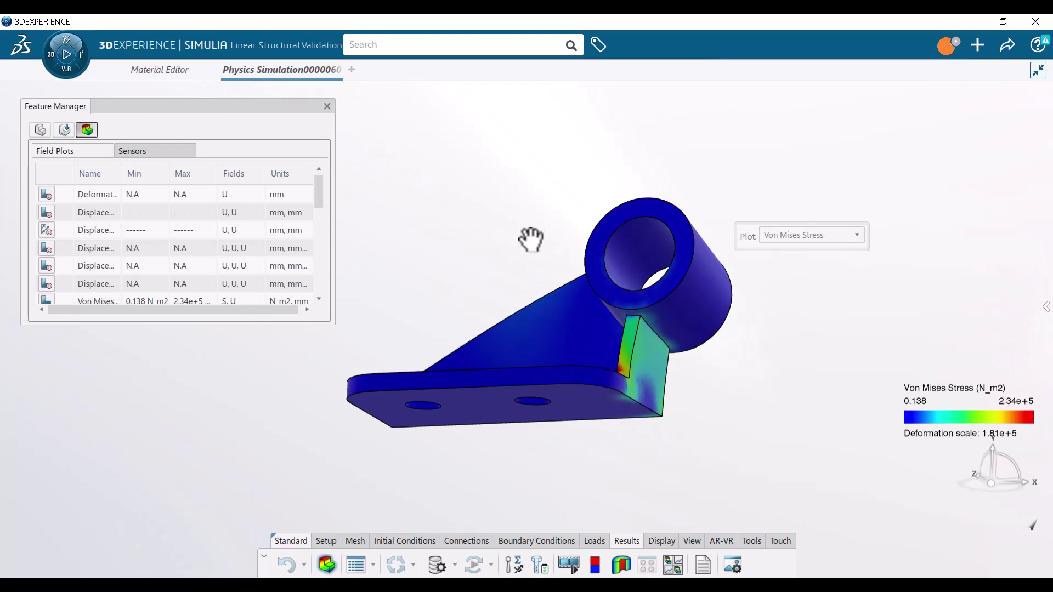
Step: Show the Displacement plot, ranging from 0 to 0.000118 mm
middle_drag(531, 235, 529, 359)
click(855, 235)
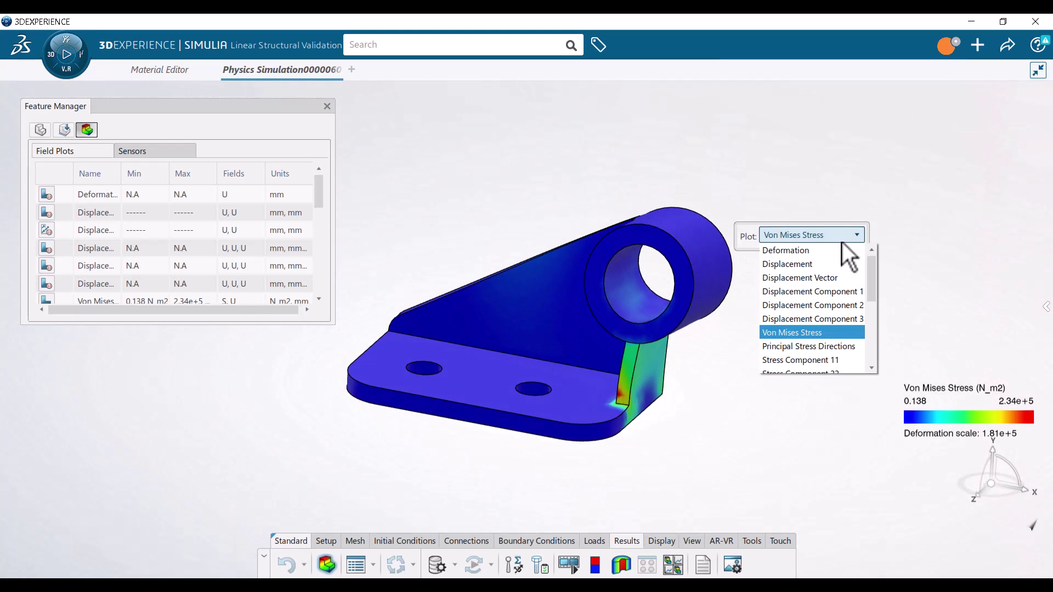
click(824, 263)
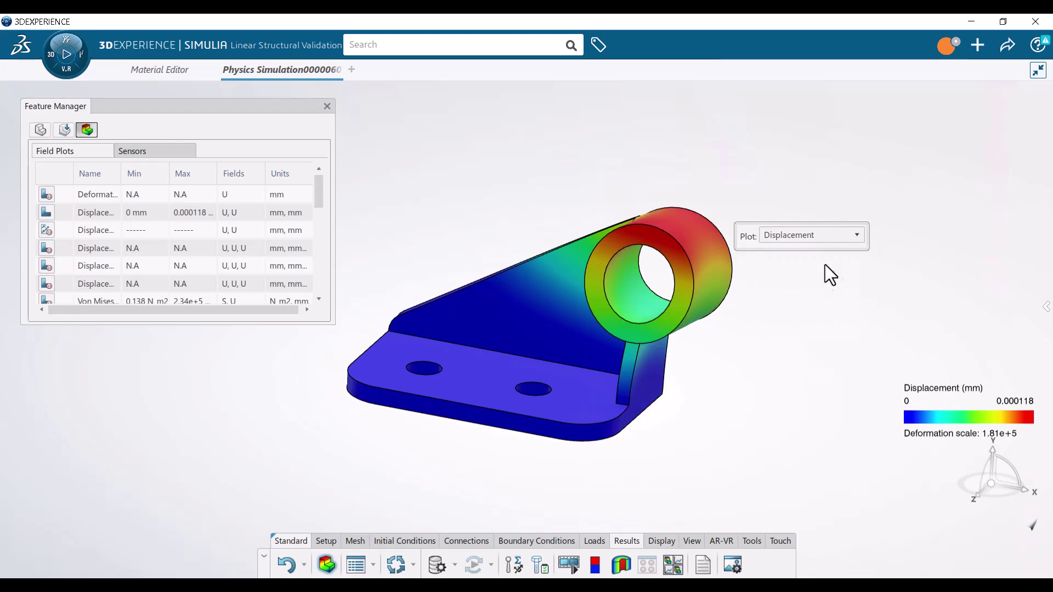